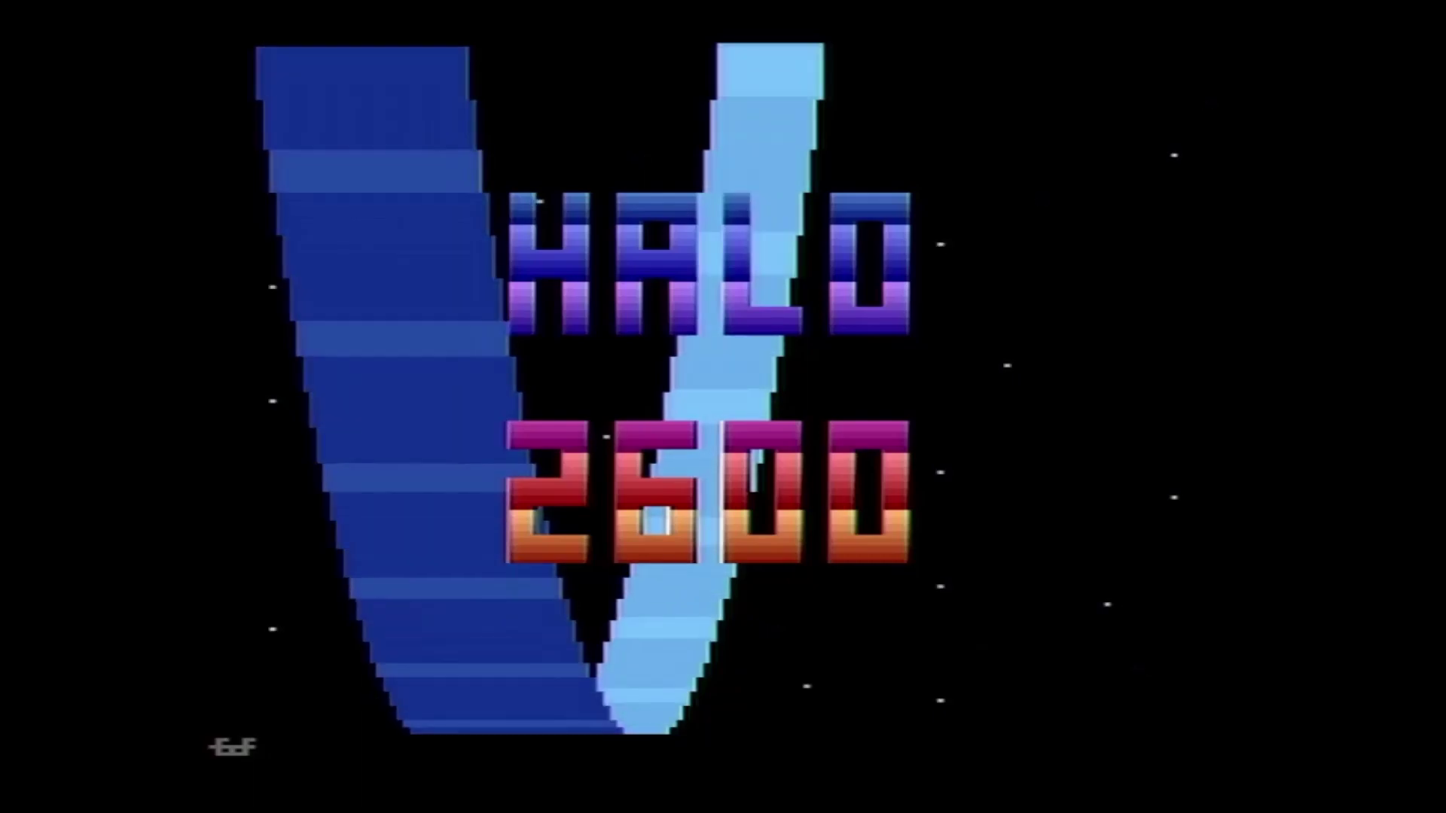
- Start Halo 2600 from the title screen with the space key
{"action": "key", "text": "space"}
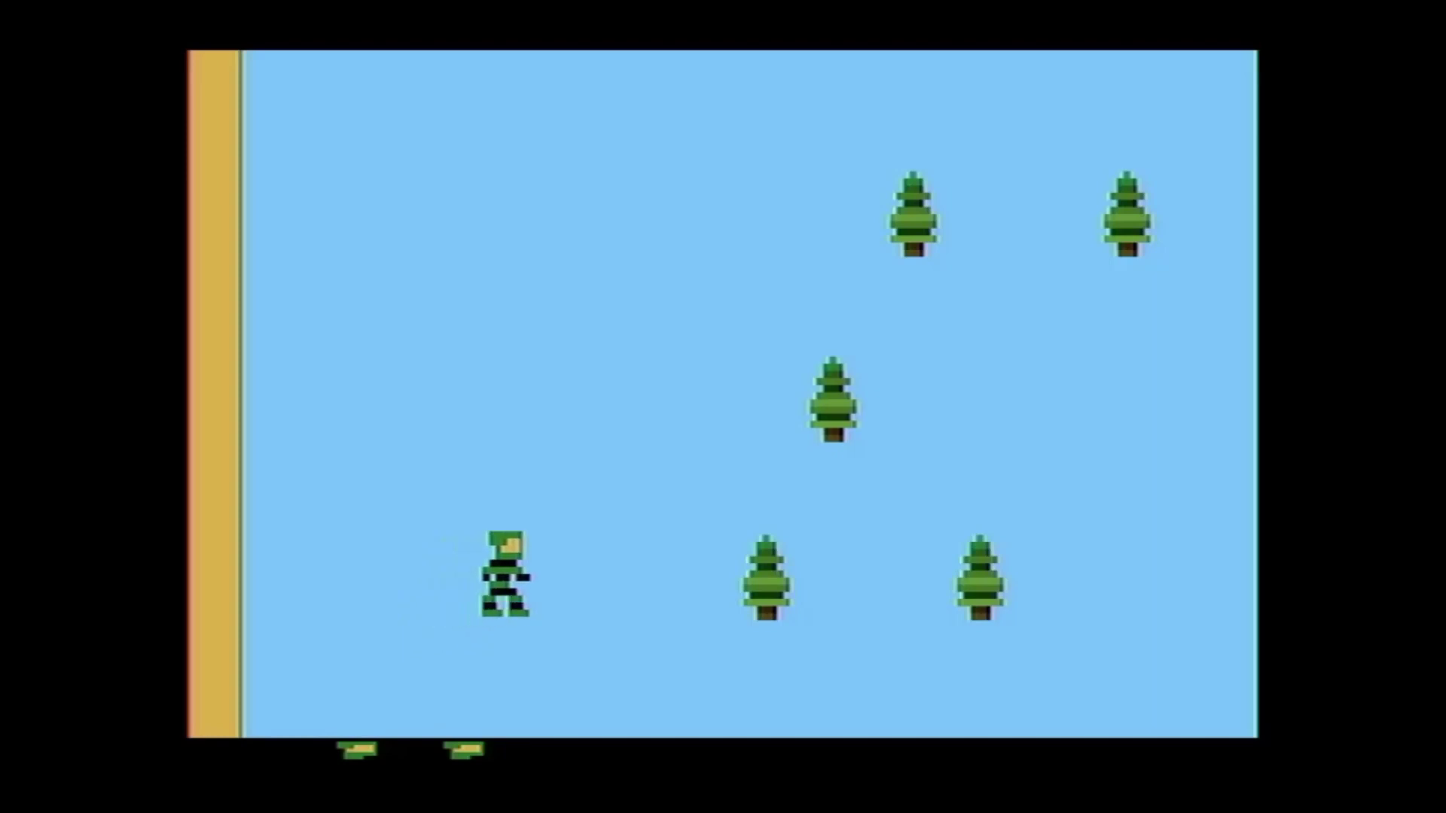
- Walk Master Chief right through the trees and off the right edge
{"action": "key", "text": "Right"}
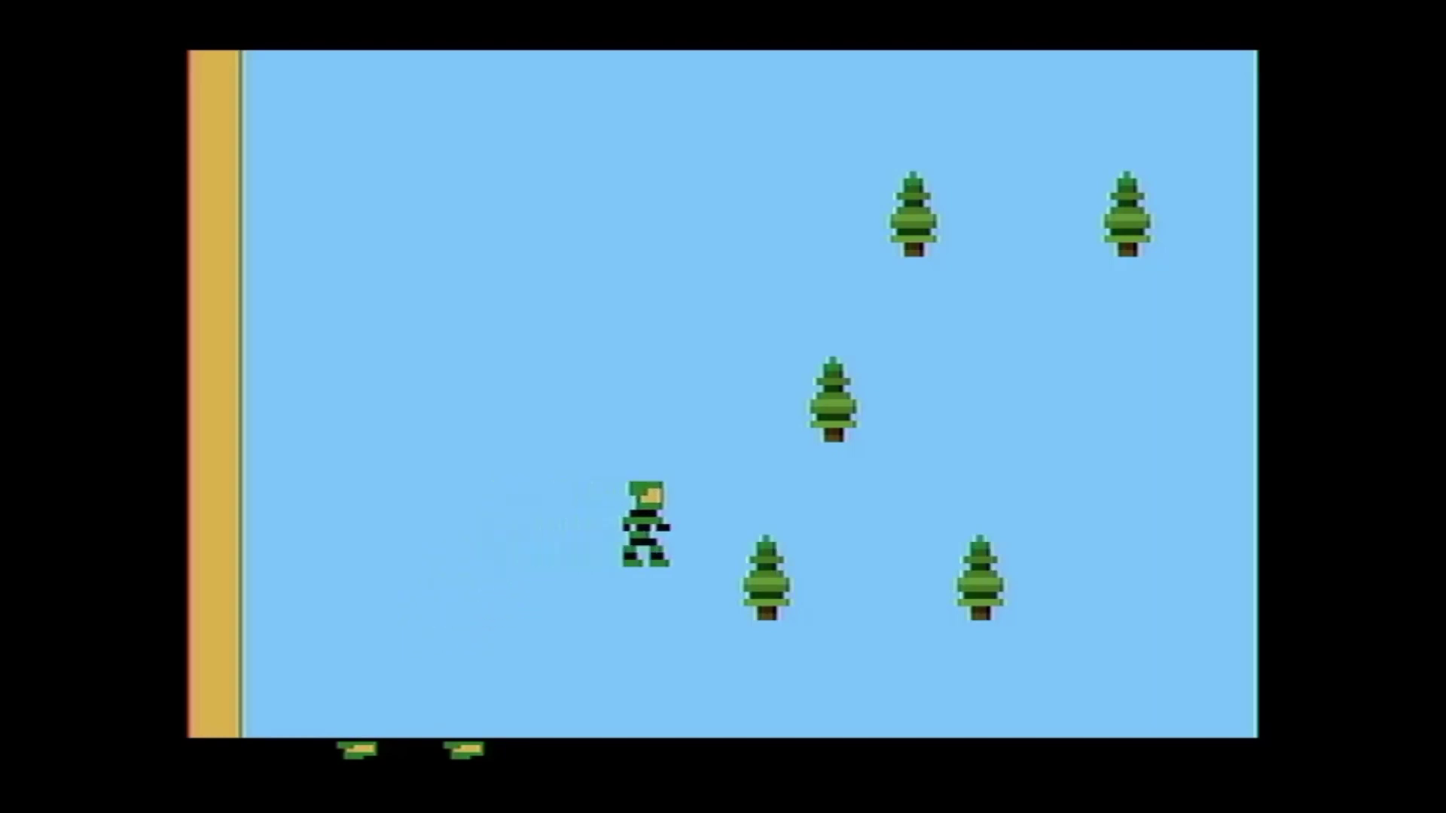
{"action": "key", "text": "Right"}
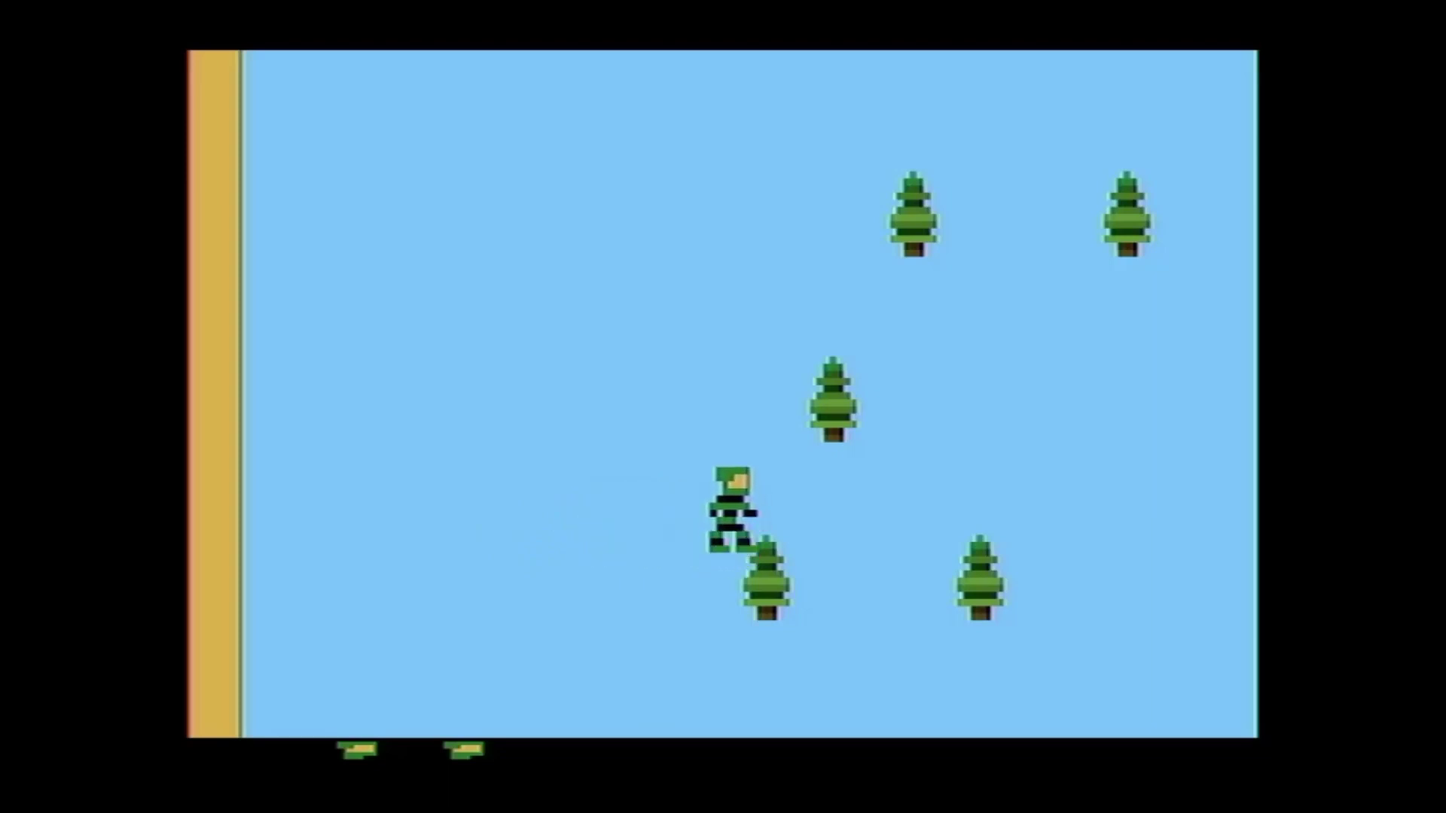
{"action": "key", "text": "Up"}
{"action": "key", "text": "Right"}
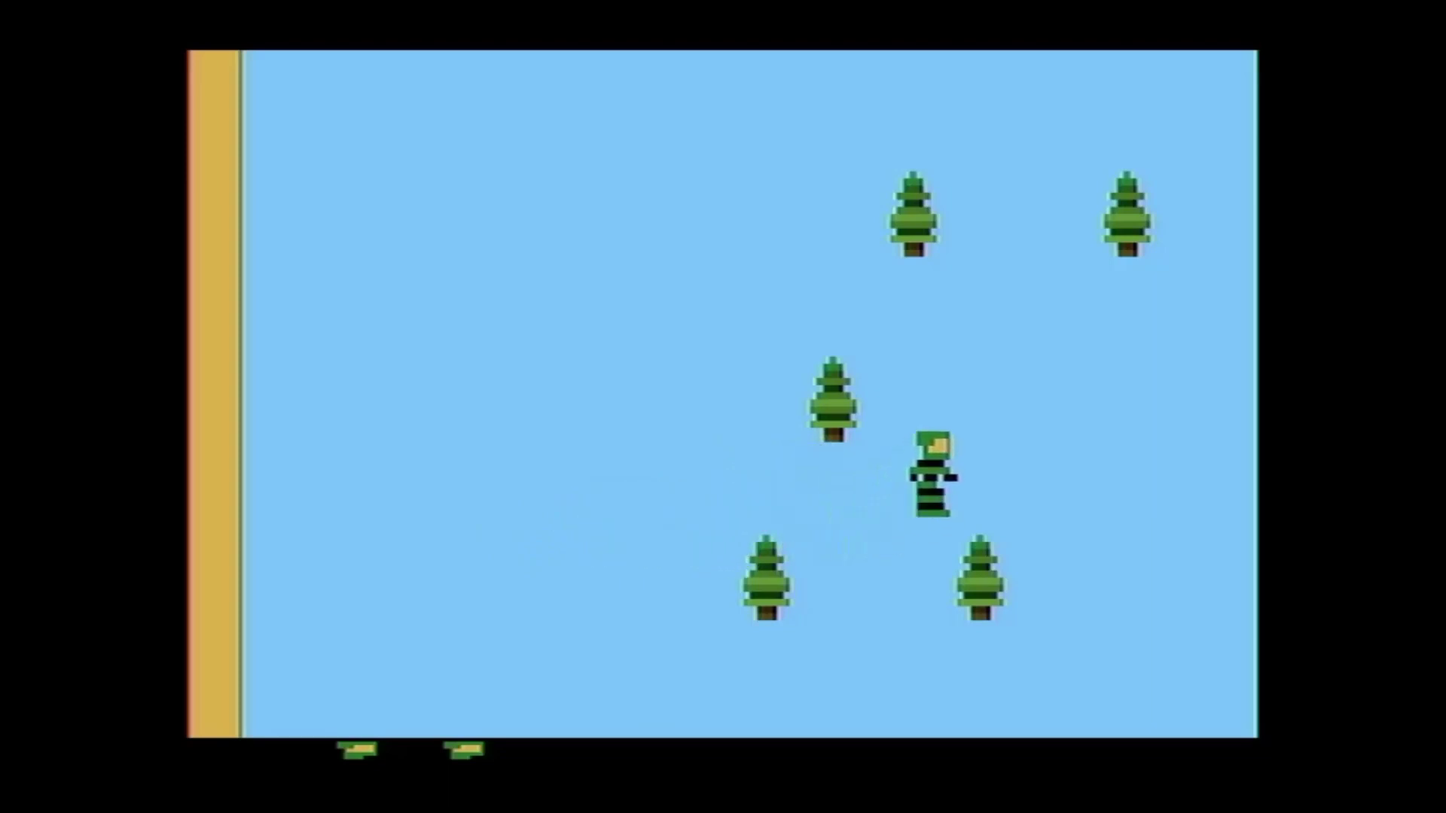
{"action": "key", "text": "Up"}
{"action": "key", "text": "Right"}
{"action": "key", "text": "Right"}
{"action": "key", "text": "Right"}
{"action": "key", "text": "Right"}
{"action": "key", "text": "Right"}
{"action": "key", "text": "Right"}
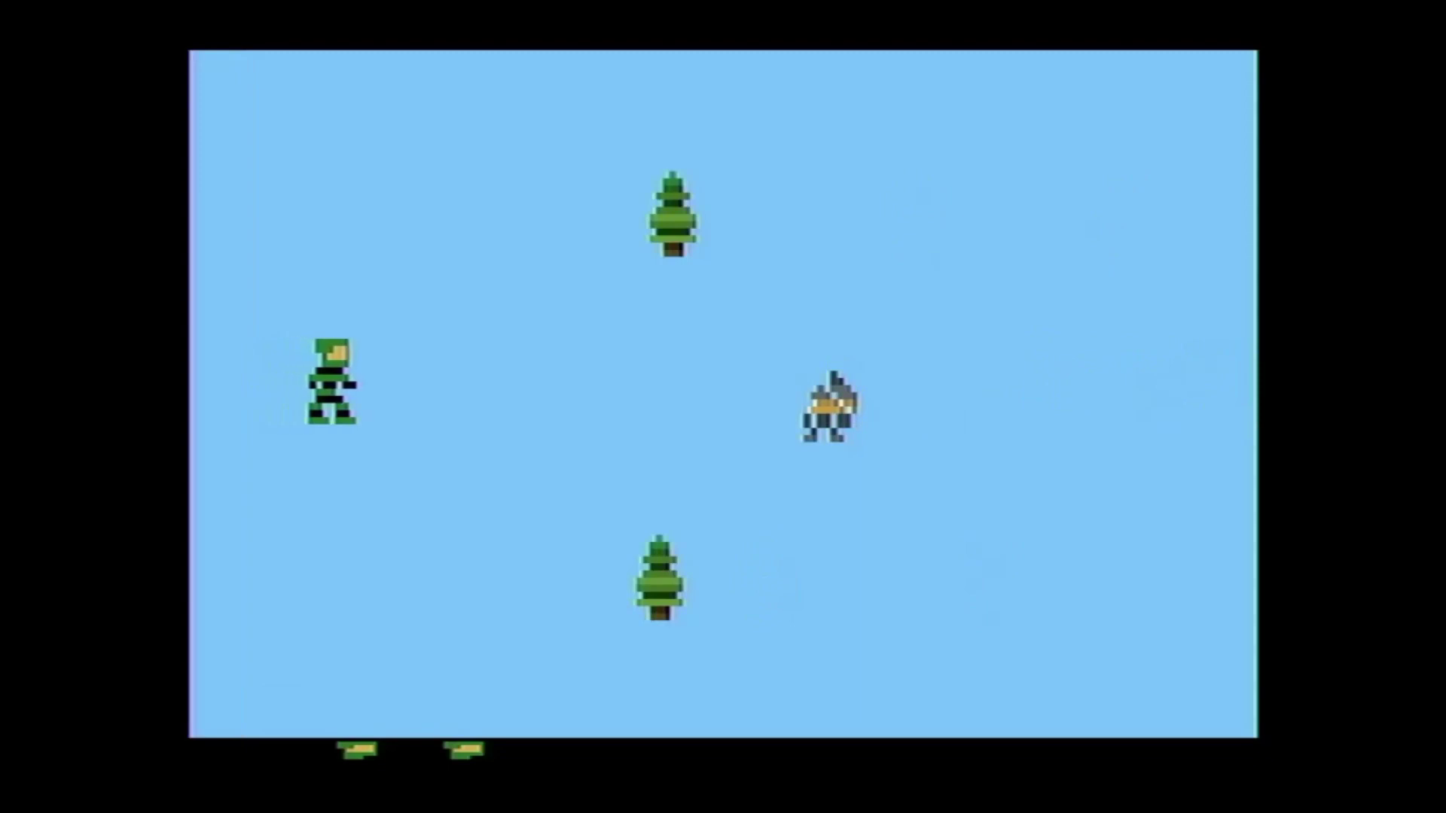
- Return left past the trees and go down into the room below
{"action": "key", "text": "Left"}
{"action": "key", "text": "Left"}
{"action": "key", "text": "Left"}
{"action": "key", "text": "Left"}
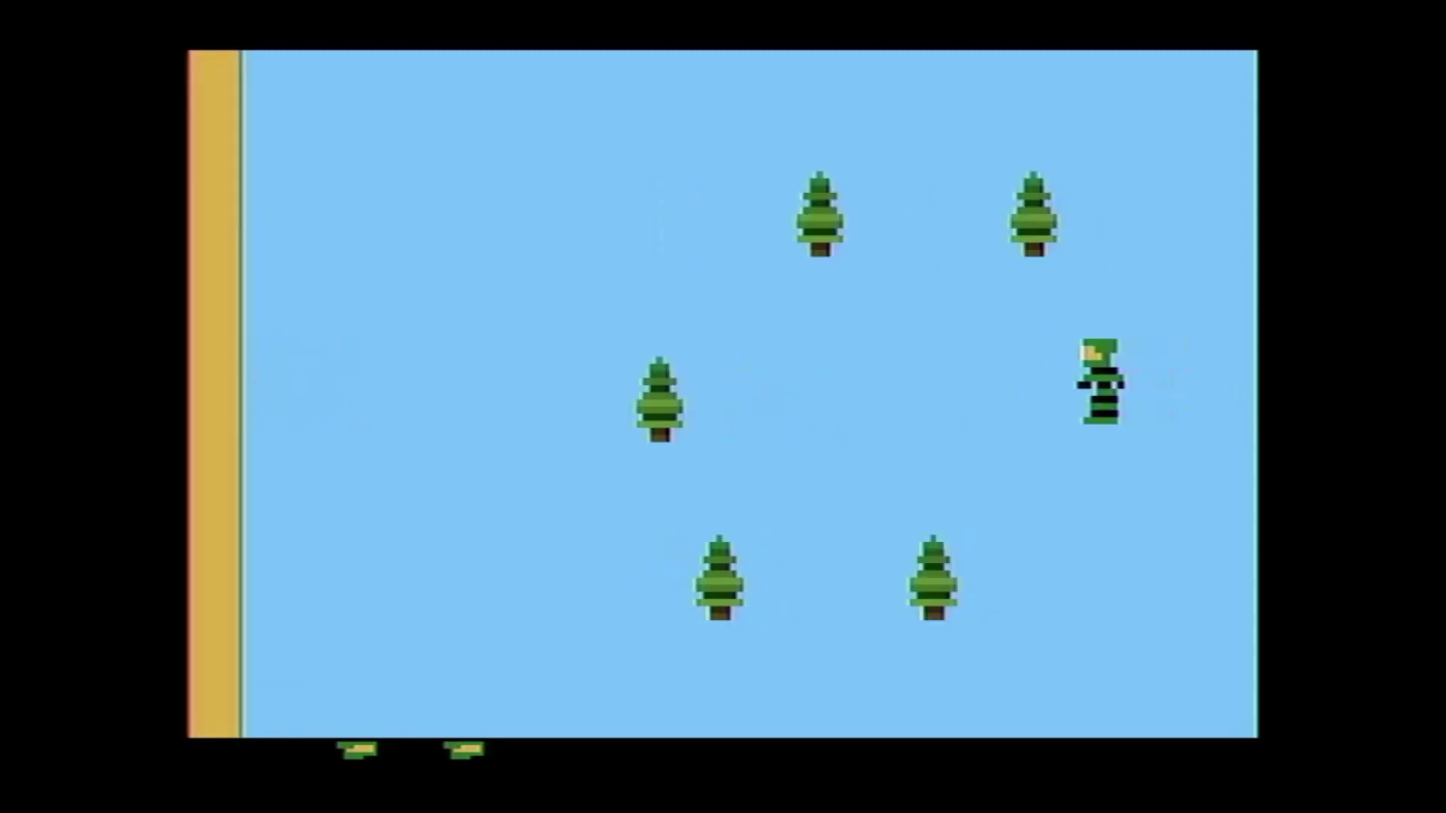
{"action": "key", "text": "Left"}
{"action": "key", "text": "Left"}
{"action": "key", "text": "Down"}
{"action": "key", "text": "Left"}
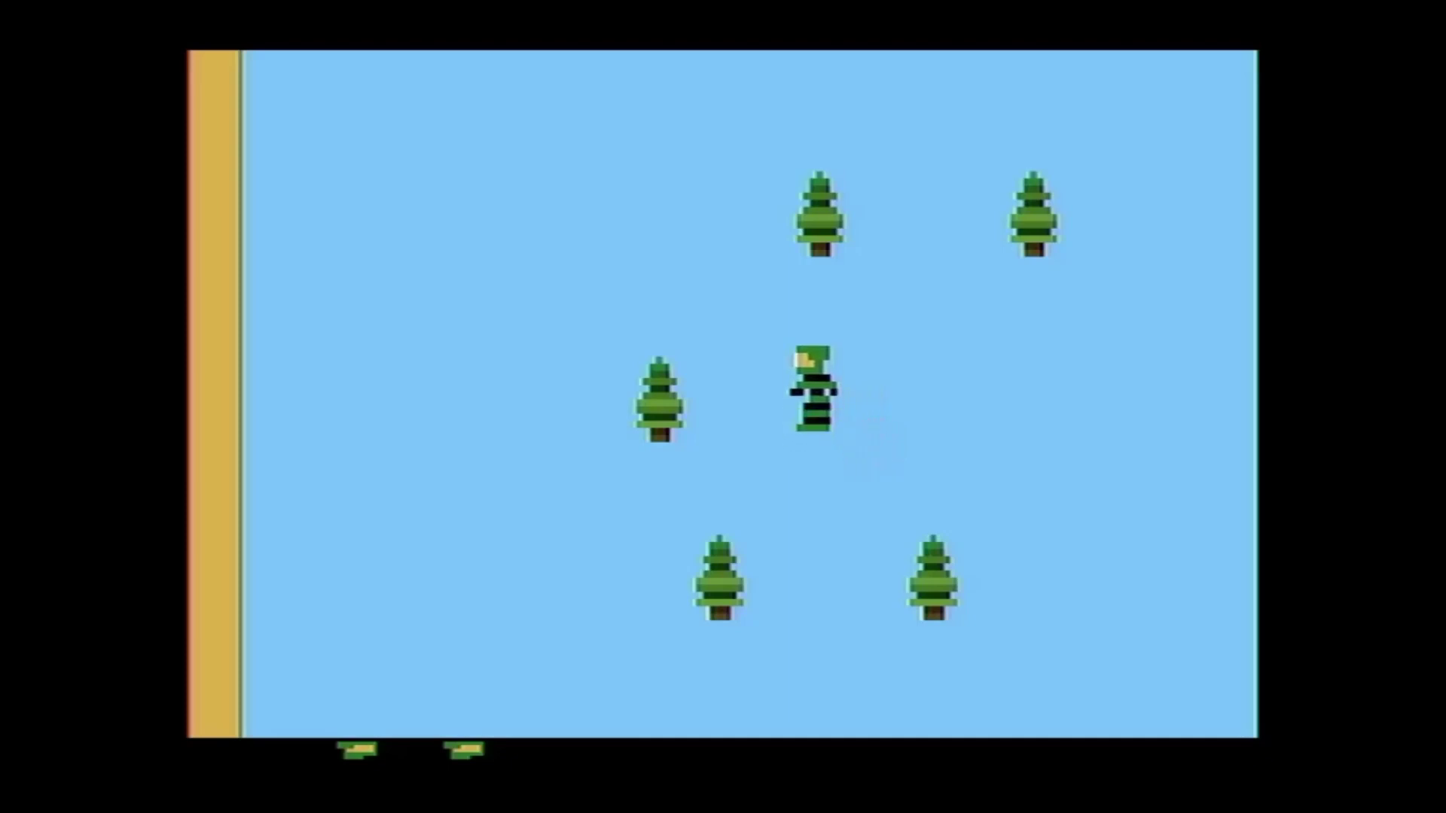
{"action": "key", "text": "Left"}
{"action": "key", "text": "Left"}
{"action": "key", "text": "Left"}
{"action": "key", "text": "Left"}
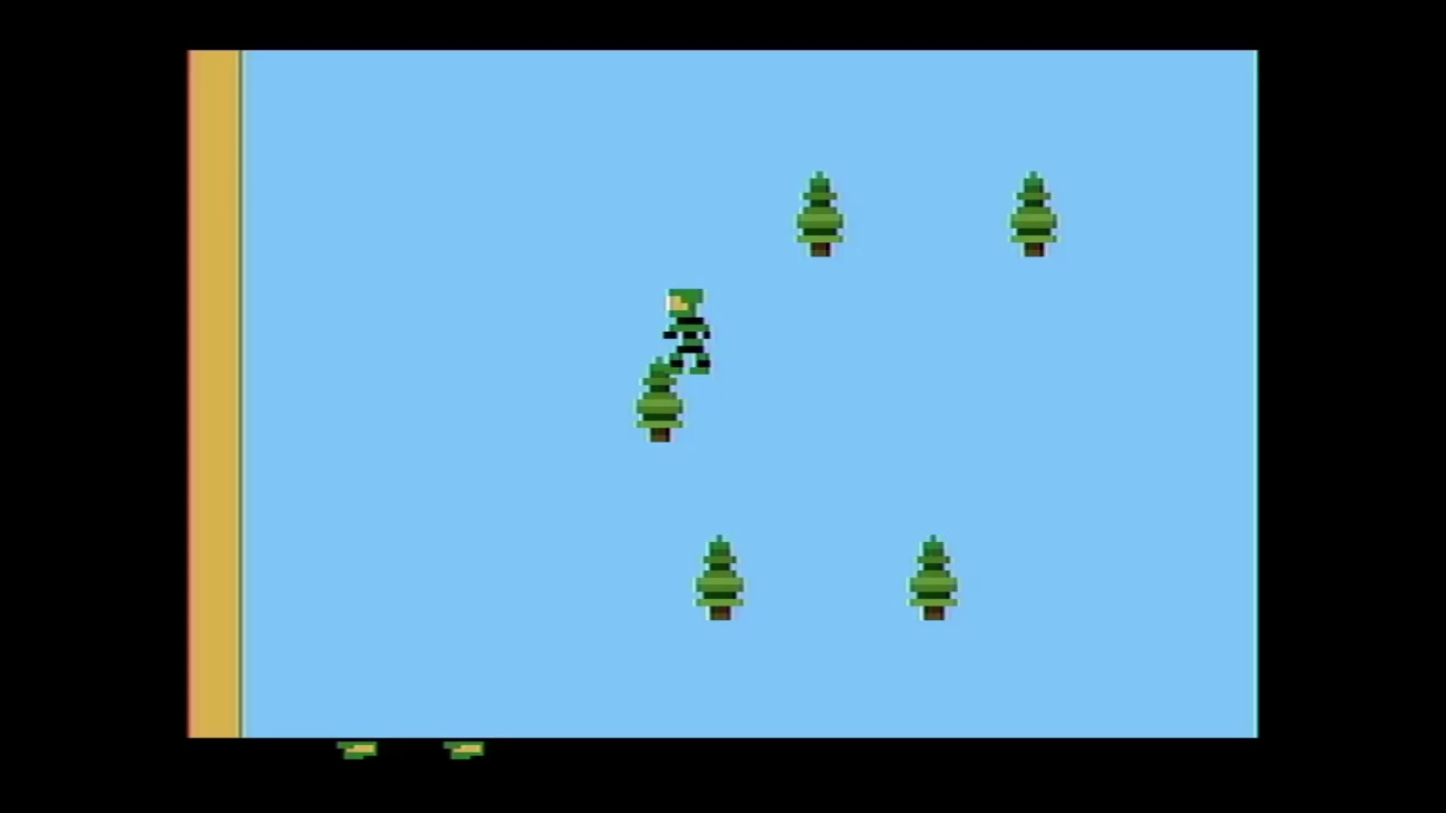
{"action": "key", "text": "Up"}
{"action": "key", "text": "Left"}
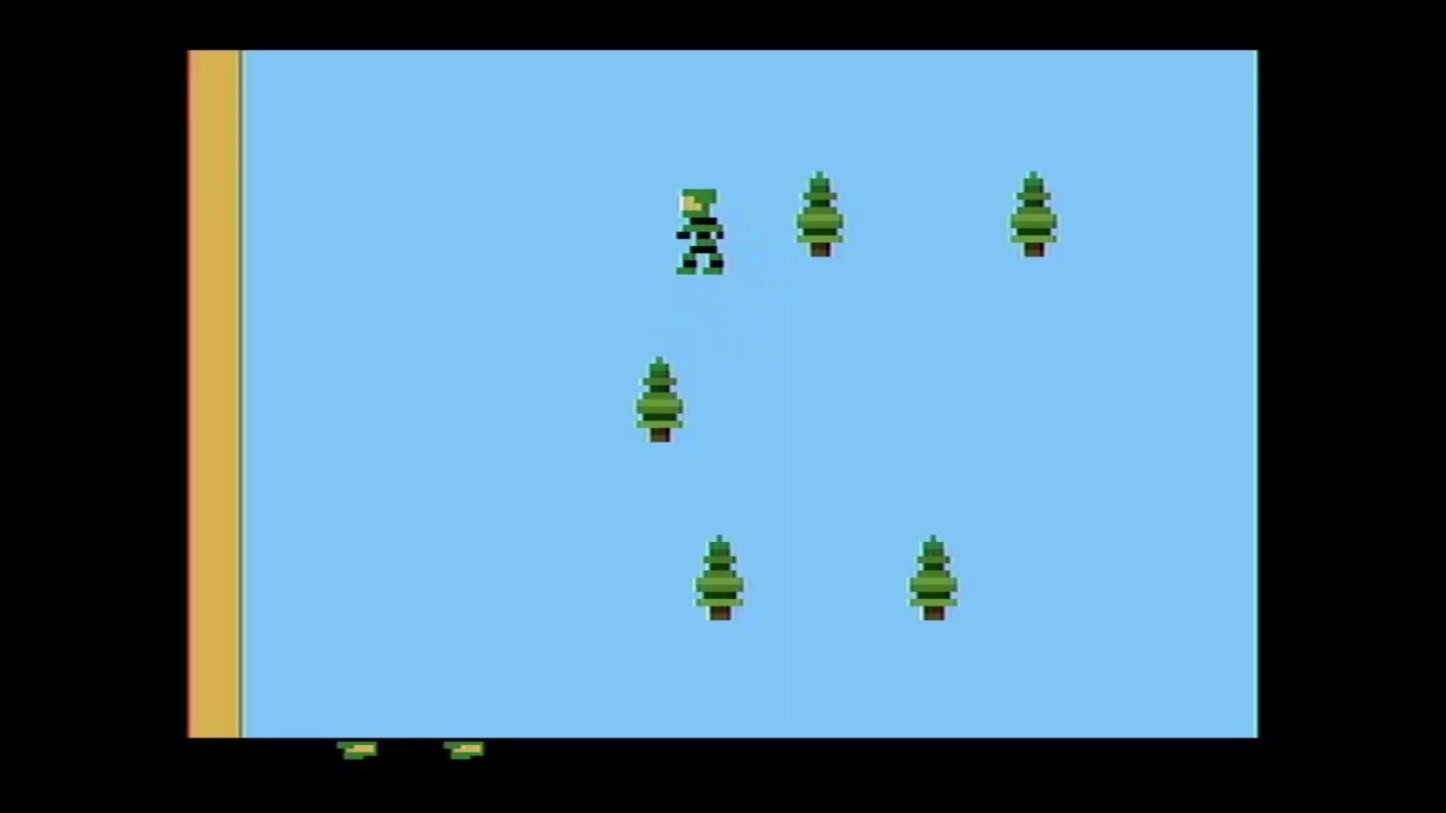
{"action": "key", "text": "Left"}
{"action": "key", "text": "Left"}
{"action": "key", "text": "Down"}
{"action": "key", "text": "Left"}
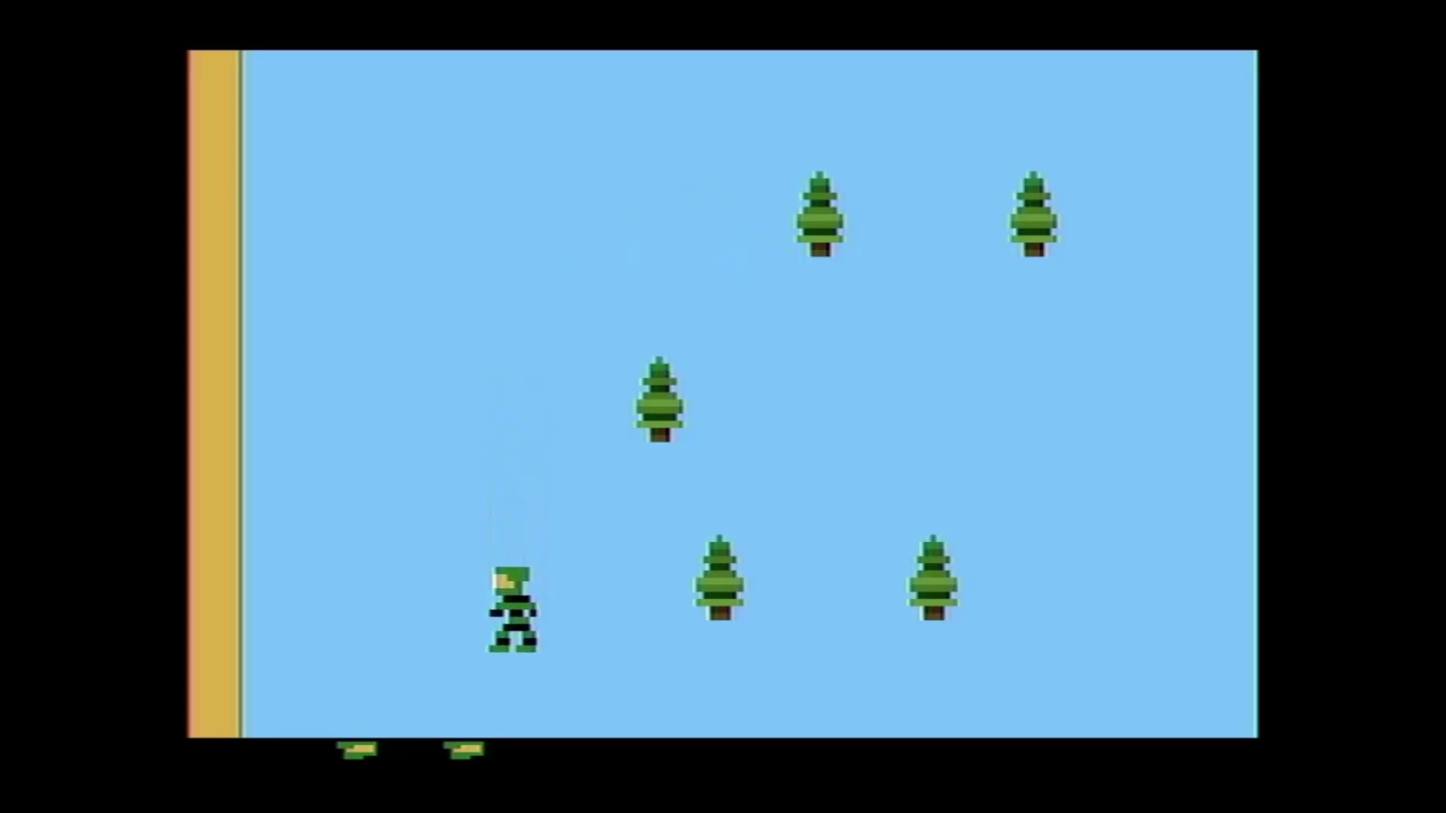
{"action": "key", "text": "Down"}
{"action": "key", "text": "Down"}
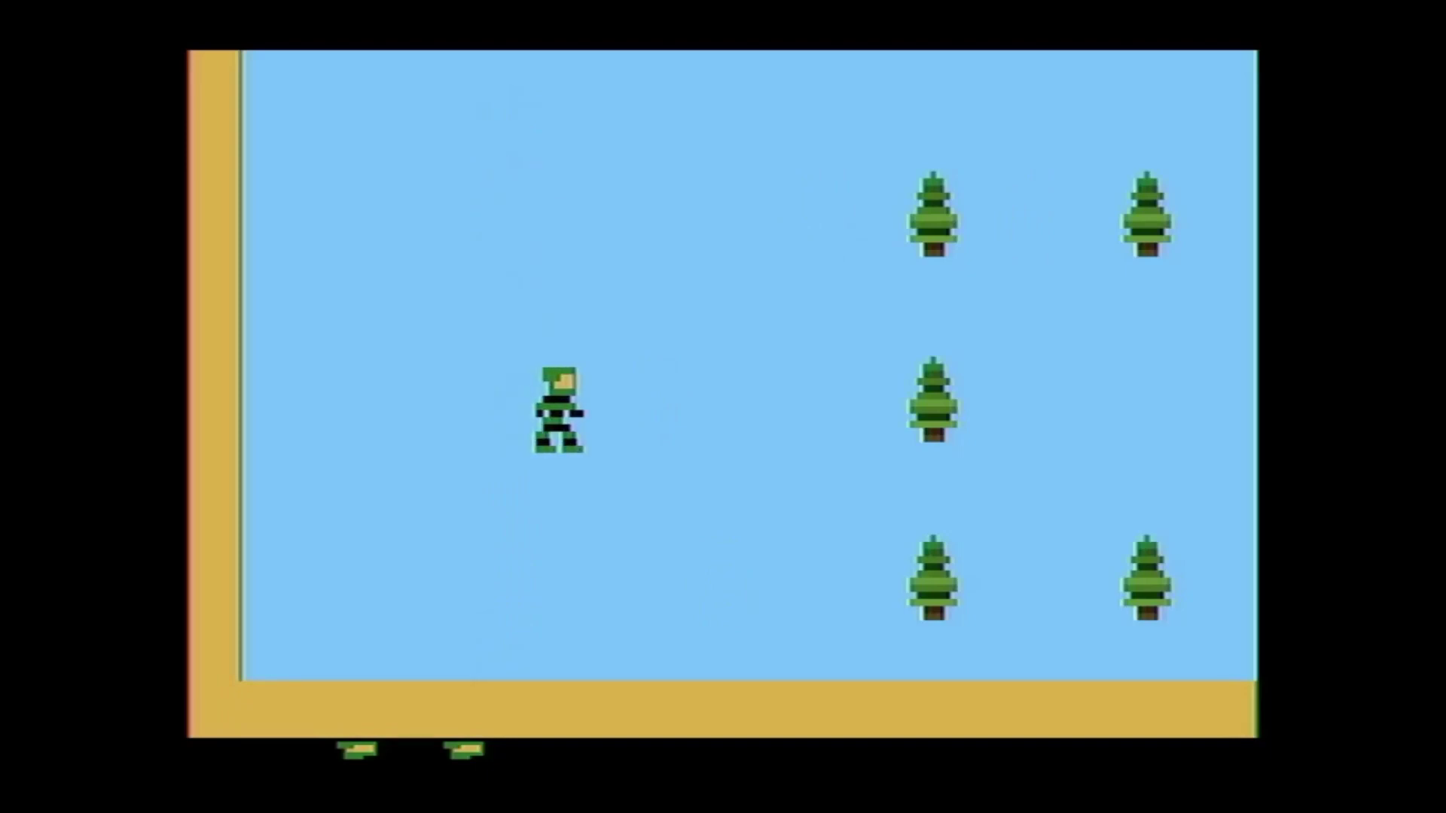
- Cross right into the alien room and leave through its top edge
{"action": "key", "text": "Right"}
{"action": "key", "text": "Right"}
{"action": "key", "text": "Right"}
{"action": "key", "text": "Down"}
{"action": "key", "text": "Right"}
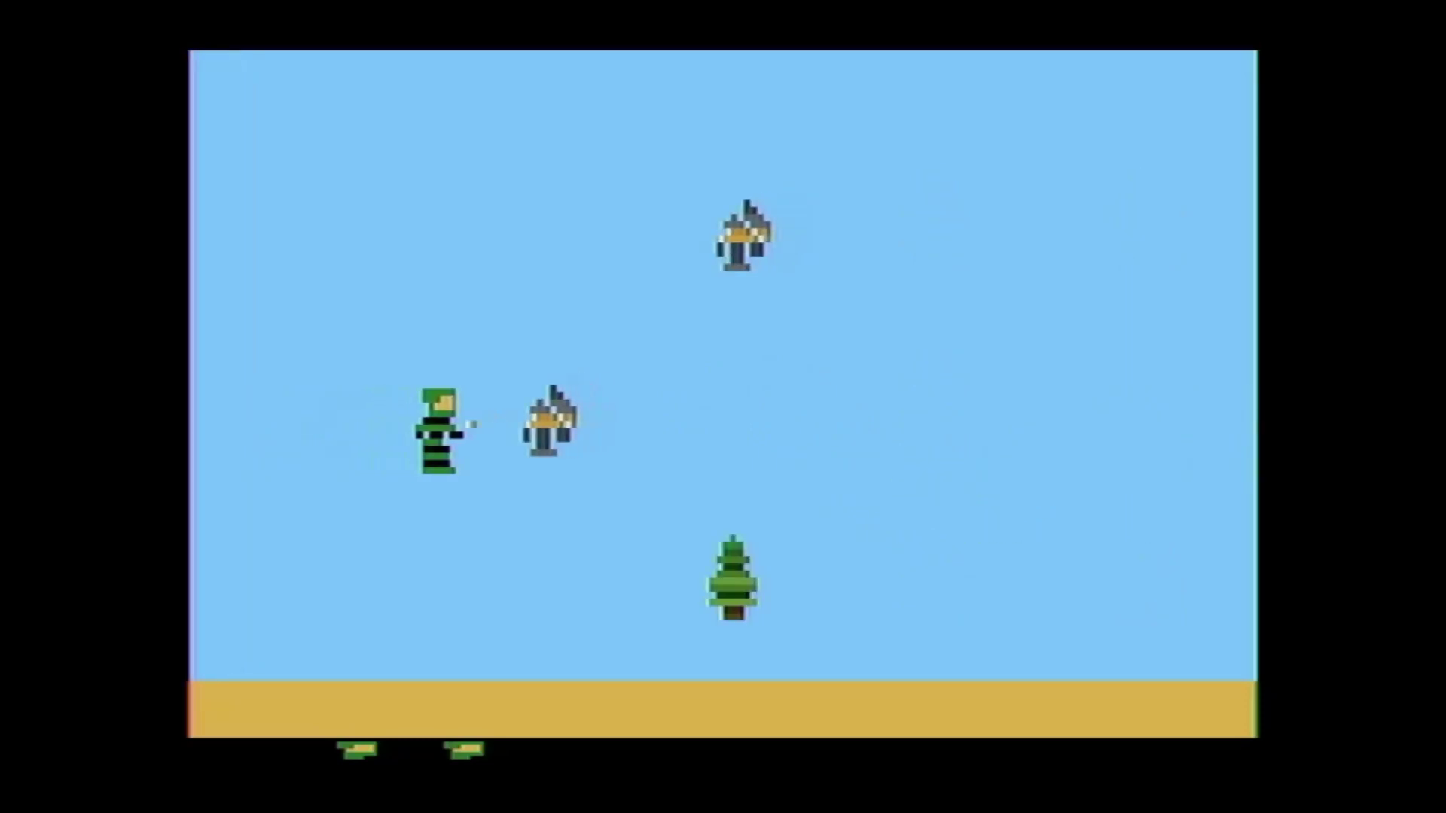
{"action": "key", "text": "Right"}
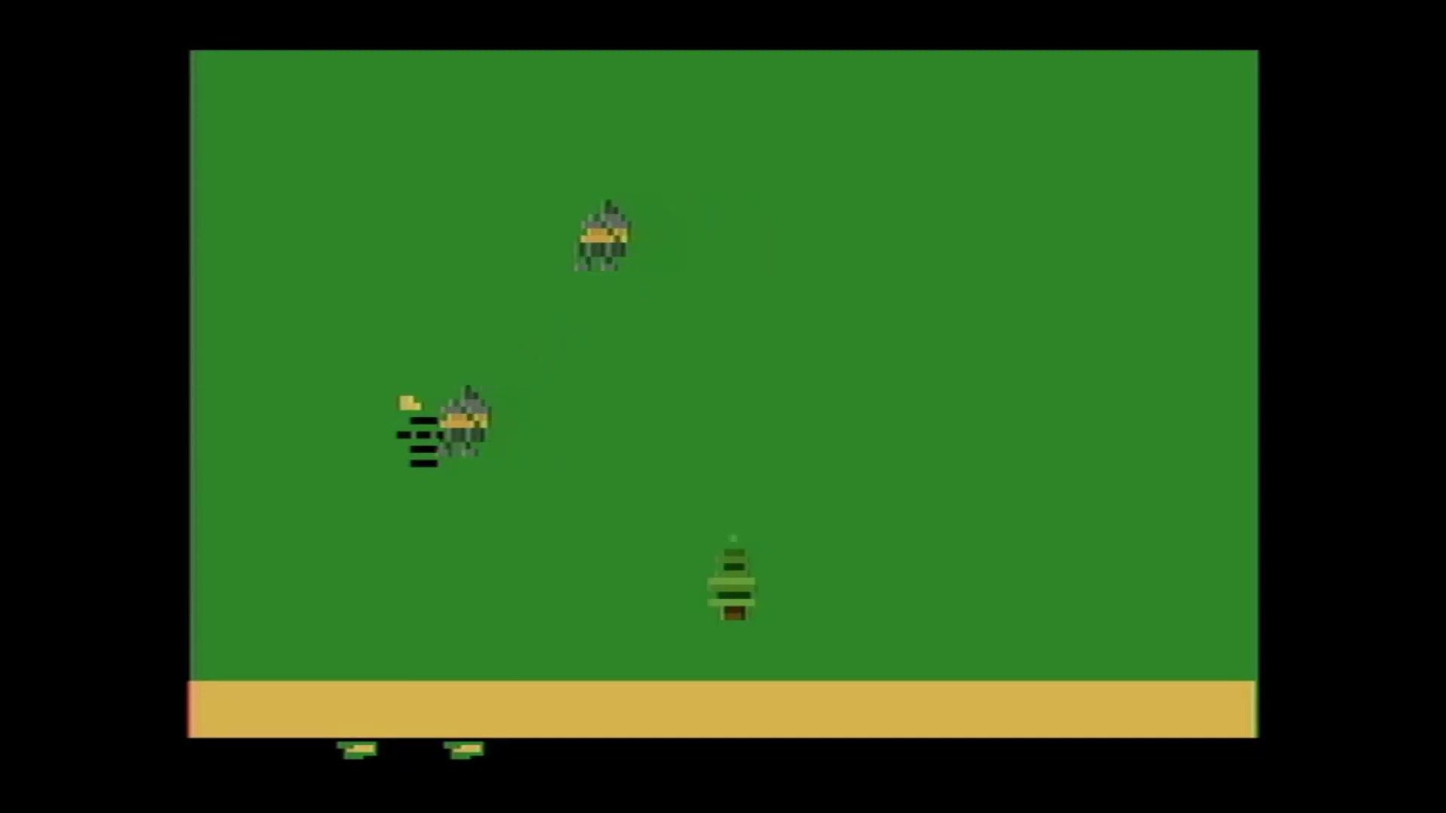
{"action": "key", "text": "Right"}
{"action": "key", "text": "Right"}
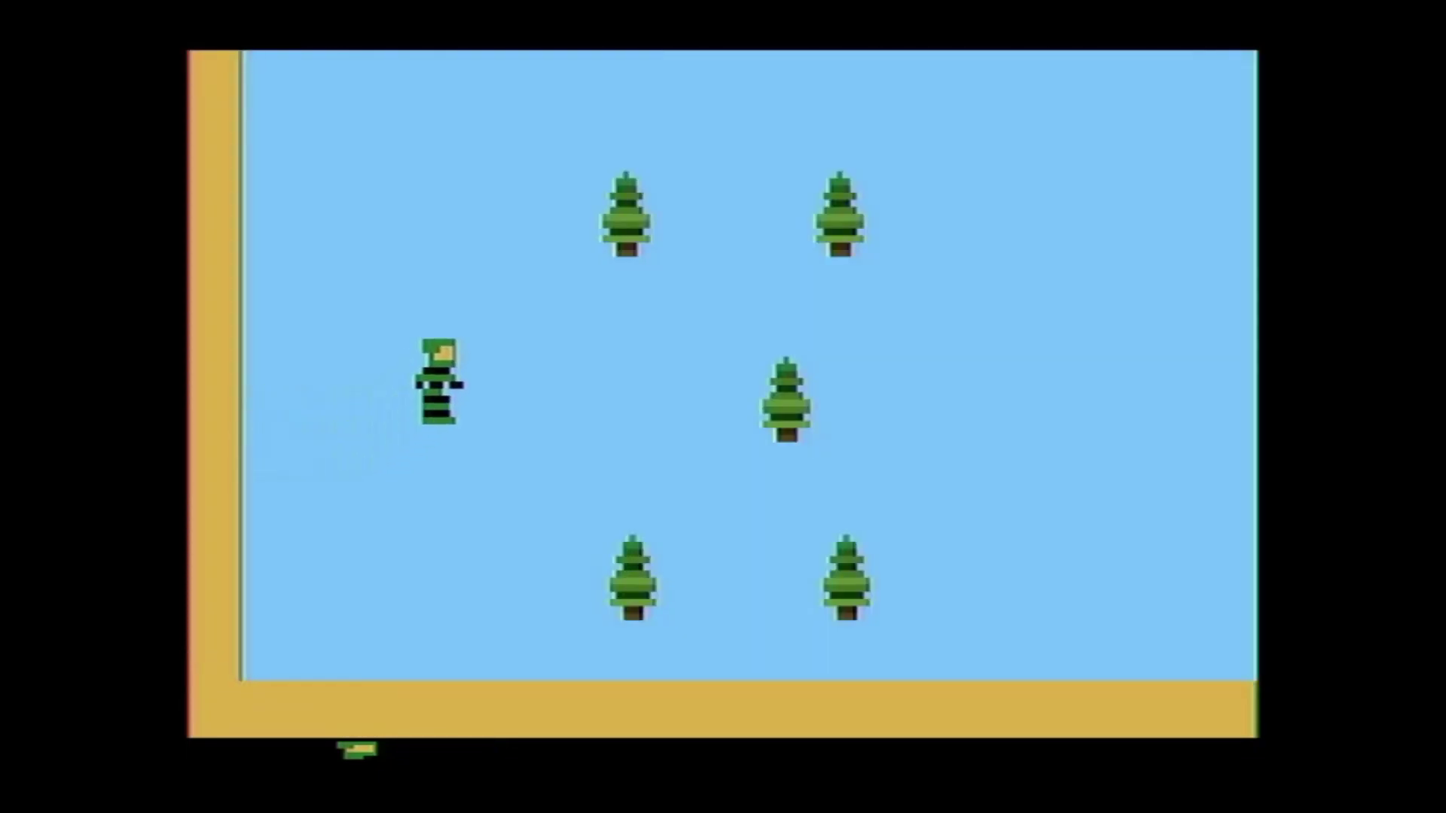
{"action": "key", "text": "Up"}
{"action": "key", "text": "Right"}
{"action": "key", "text": "Up"}
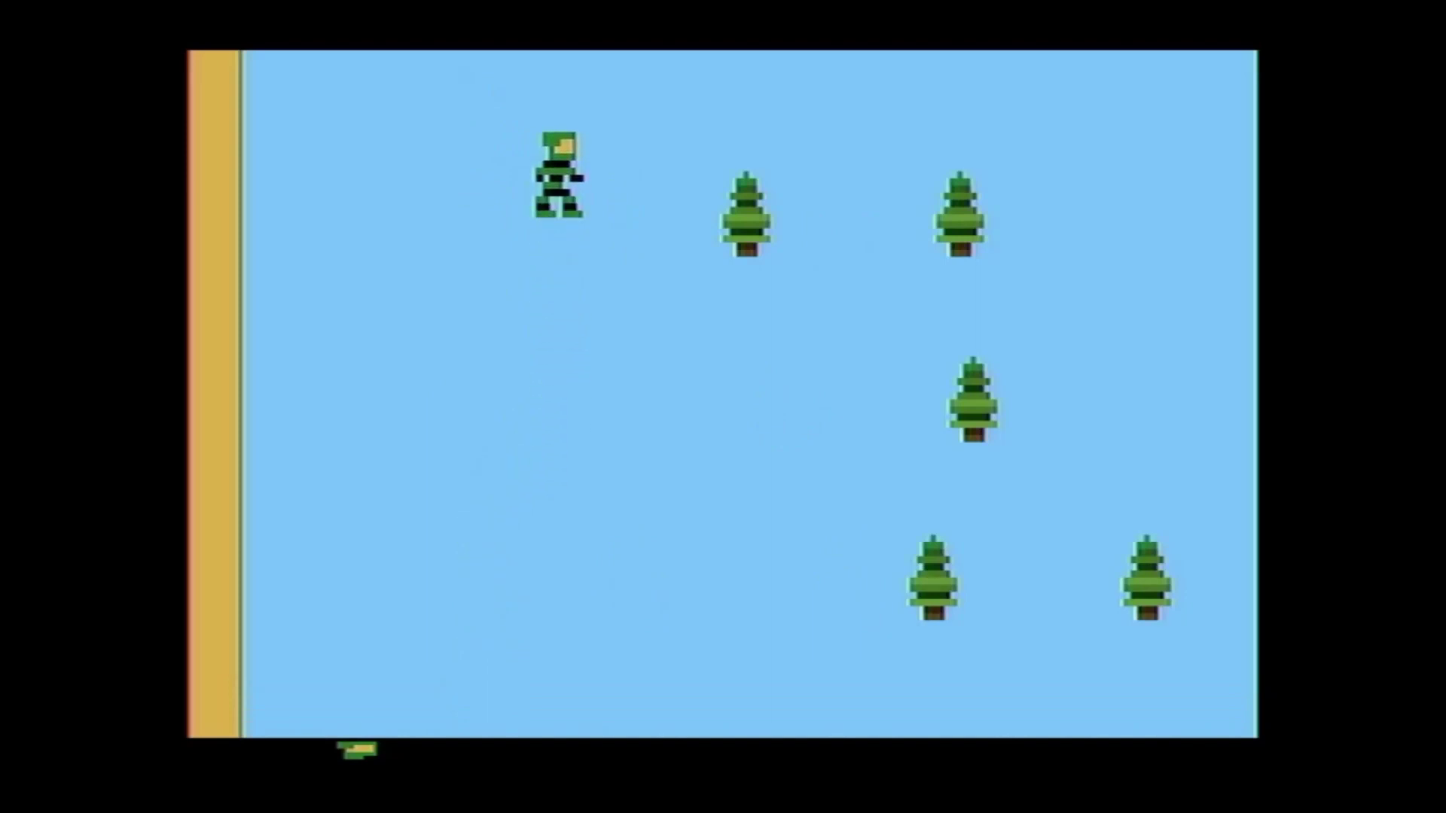
- Walk up into the next room and pick up the gun
{"action": "key", "text": "Up"}
{"action": "key", "text": "Up"}
{"action": "key", "text": "Right"}
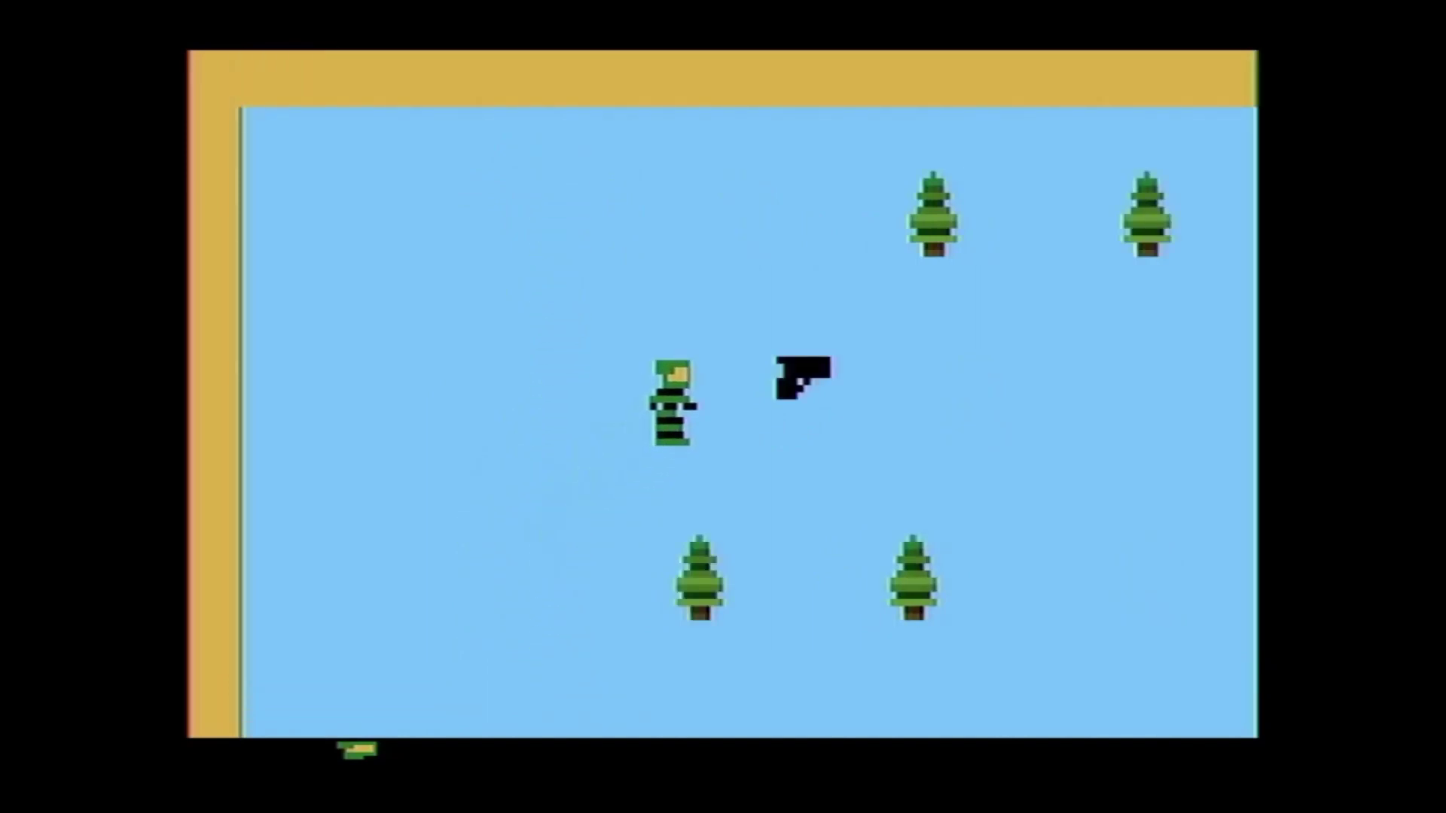
{"action": "key", "text": "Up"}
{"action": "key", "text": "Right"}
- Weave down between the lower trees and exit through the bottom edge
{"action": "key", "text": "Down"}
{"action": "key", "text": "Right"}
{"action": "key", "text": "Down"}
{"action": "key", "text": "Right"}
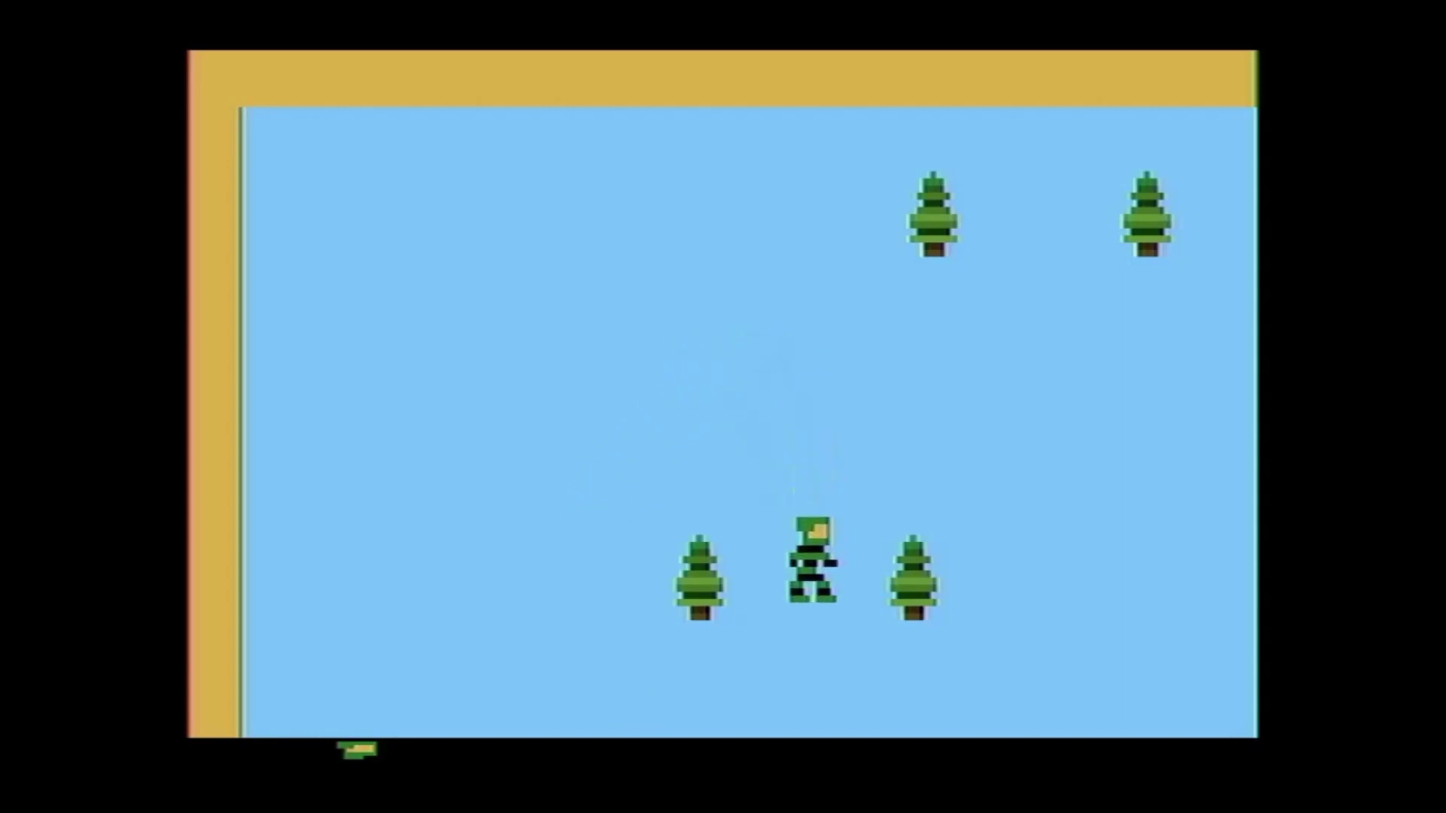
{"action": "key", "text": "Down"}
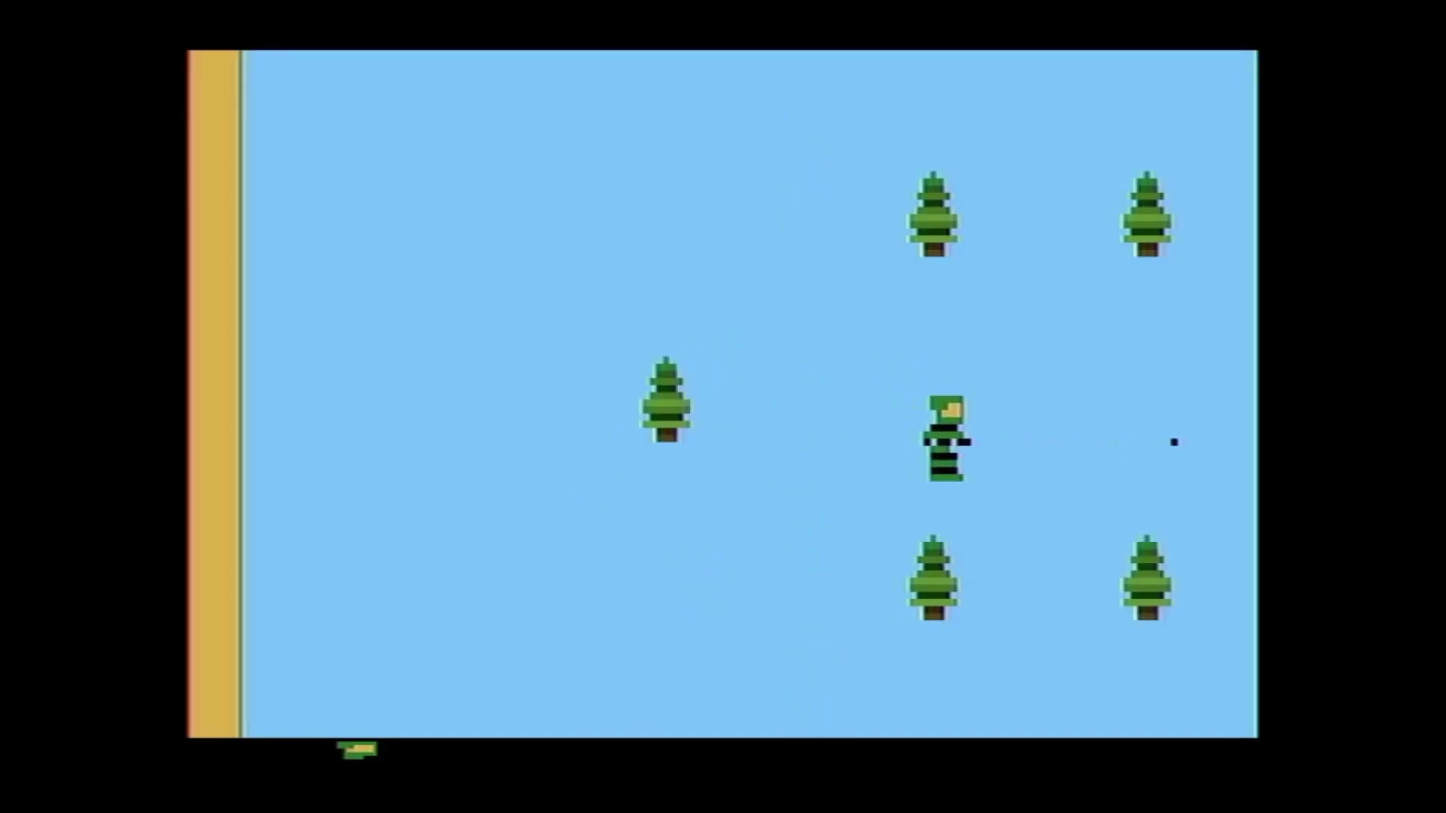
- Walk right into the alien's room, approach it and shoot
{"action": "key", "text": "Right"}
{"action": "key", "text": "Right"}
{"action": "key", "text": "Right"}
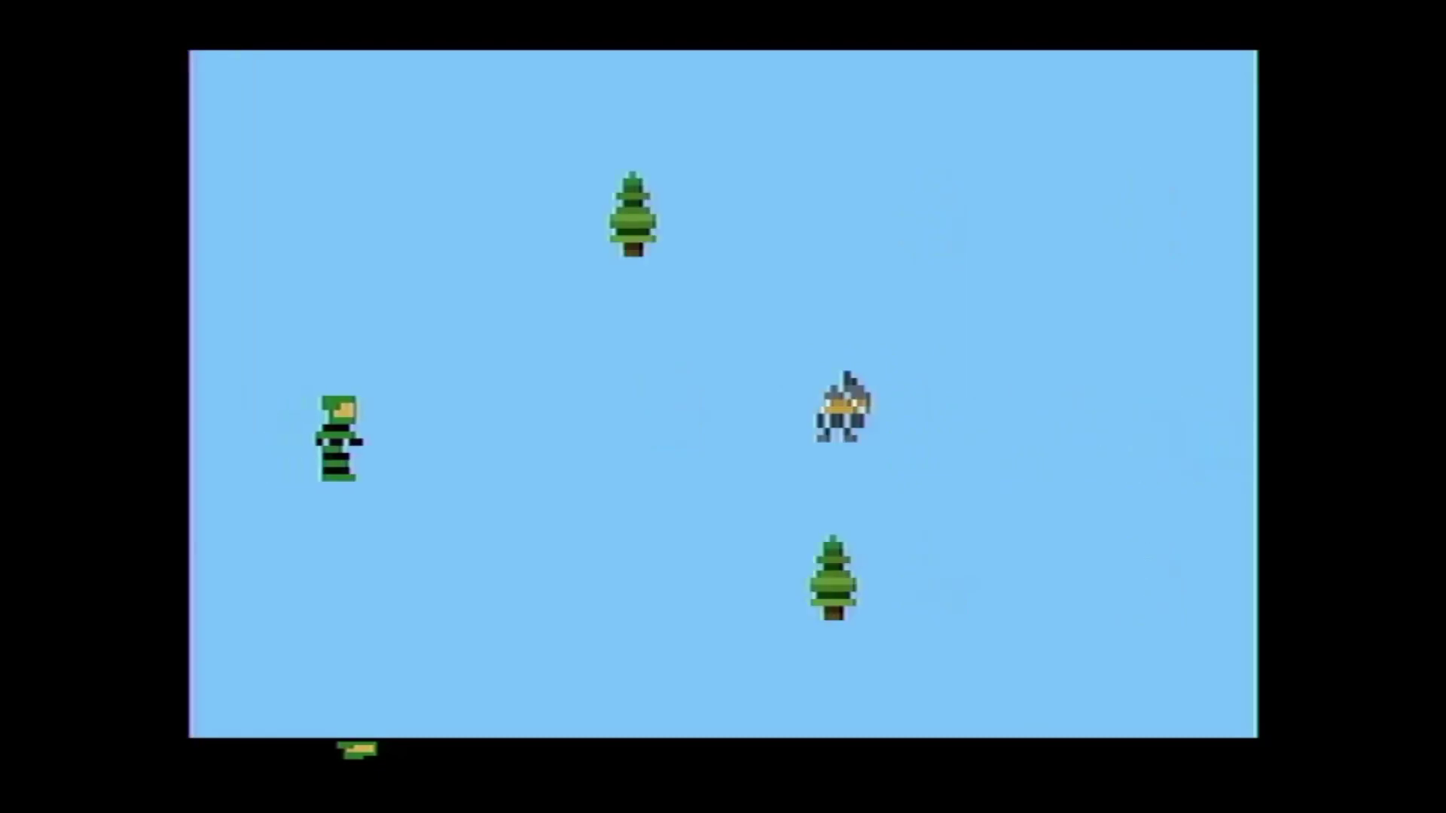
{"action": "key", "text": "Right"}
{"action": "key", "text": "Up"}
{"action": "key", "text": "Right"}
{"action": "key", "text": "space"}
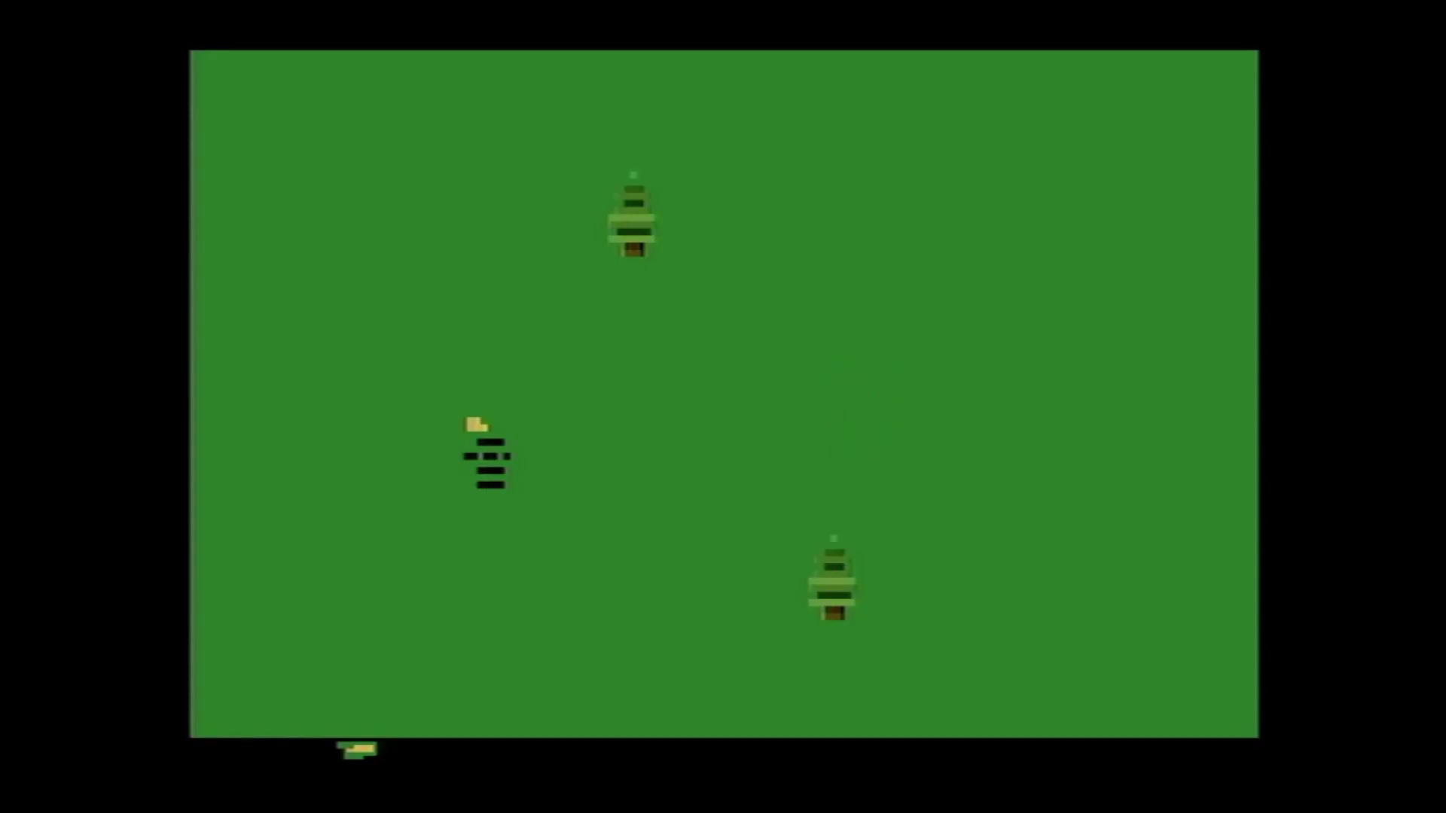
- Fire right while crossing the room, then exit right into the next room
{"action": "key", "text": "Right"}
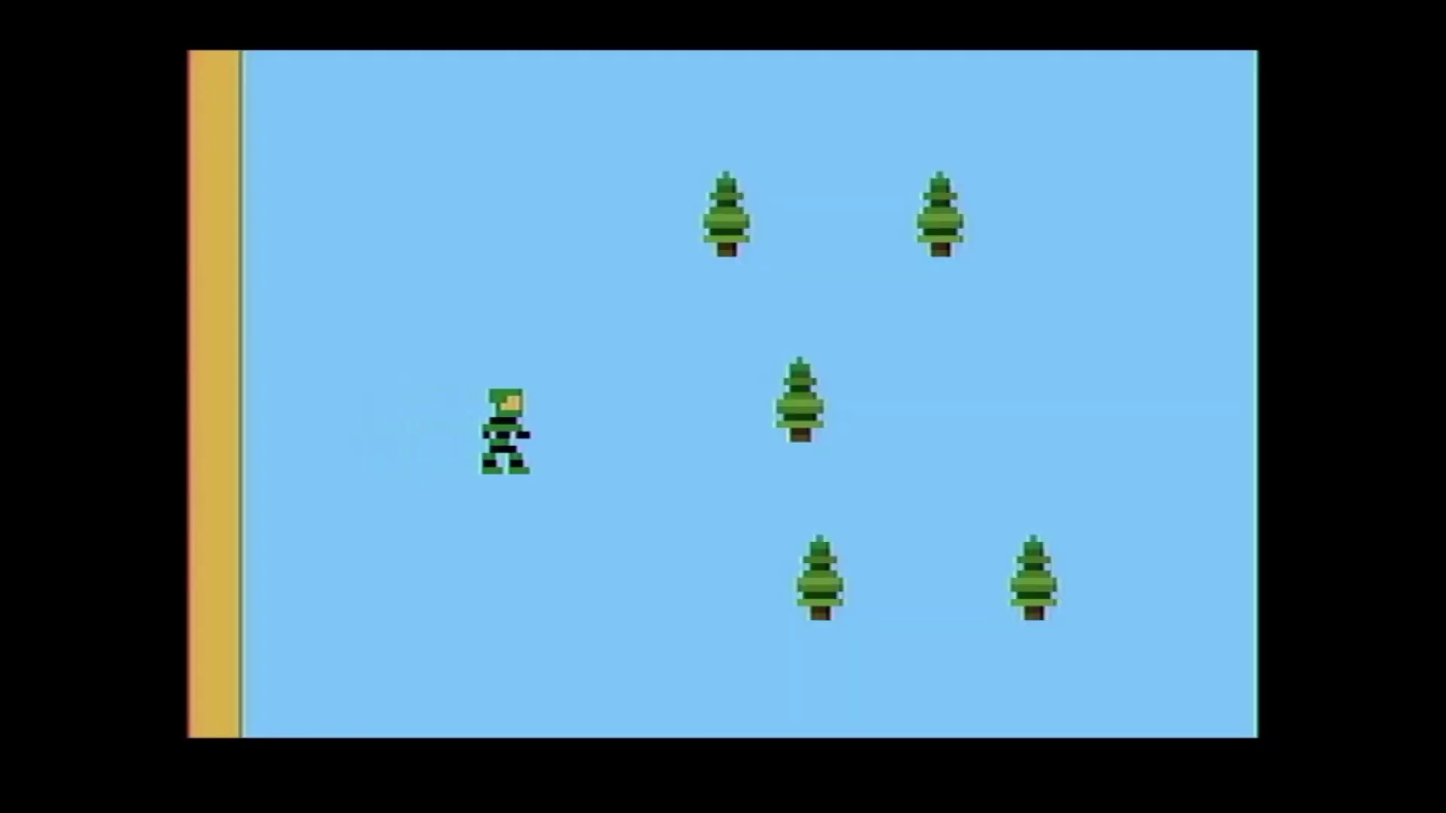
{"action": "key", "text": "Right"}
{"action": "key", "text": "Up"}
{"action": "key", "text": "Right"}
{"action": "key", "text": "space"}
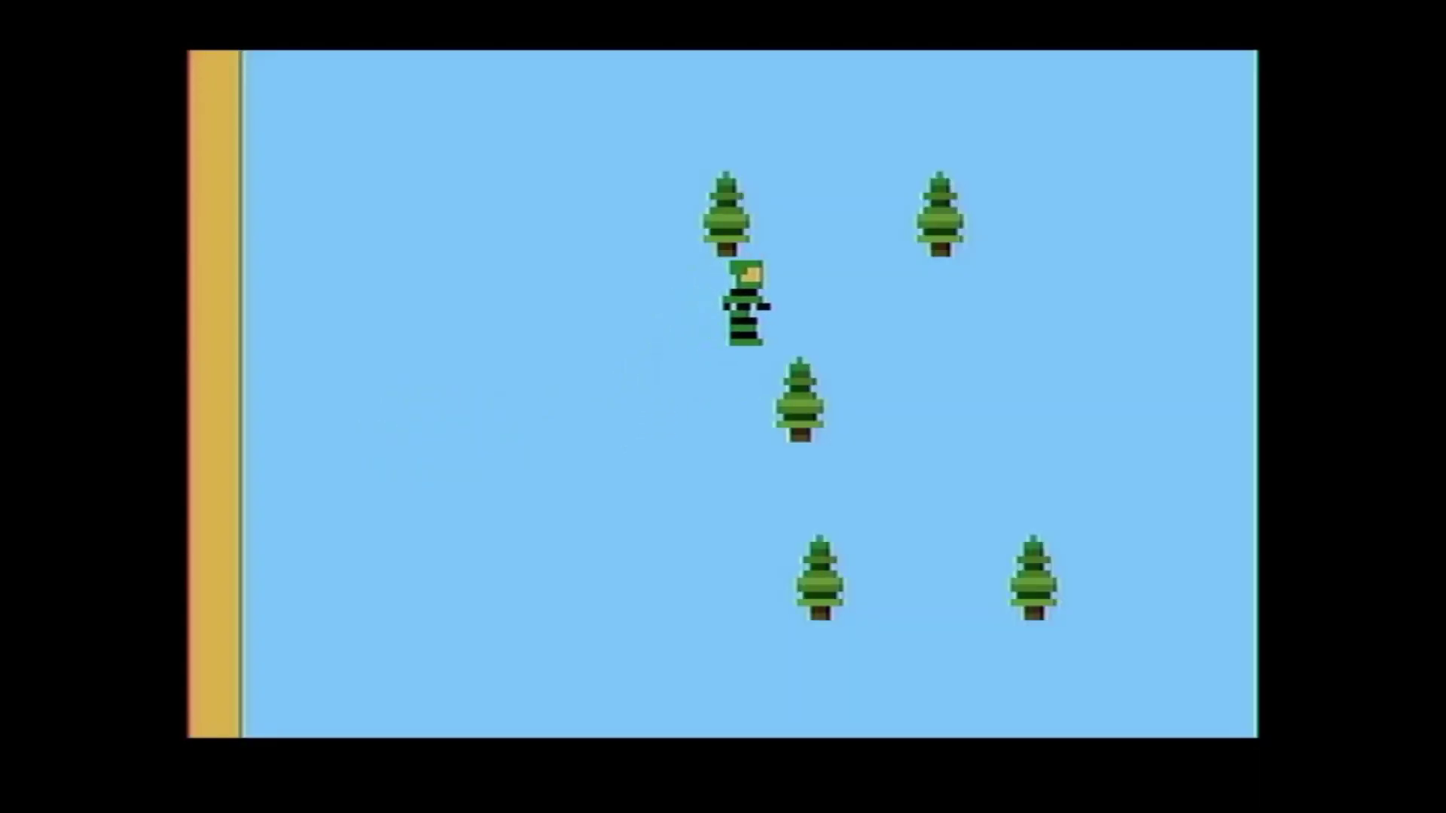
{"action": "key", "text": "Right"}
{"action": "key", "text": "Down"}
{"action": "key", "text": "Right"}
{"action": "key", "text": "Right"}
{"action": "key", "text": "Right"}
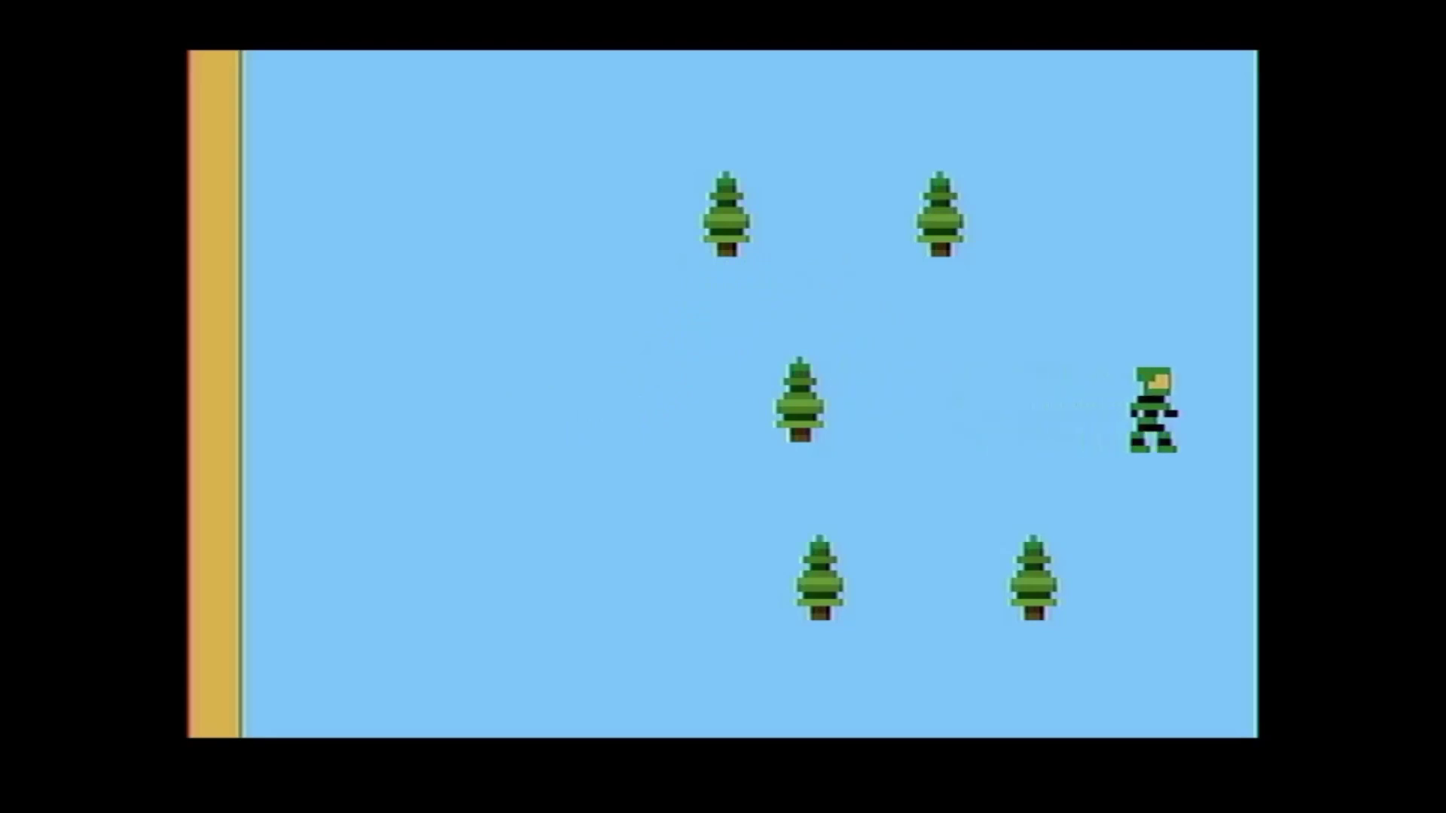
{"action": "key", "text": "Right"}
{"action": "key", "text": "Right"}
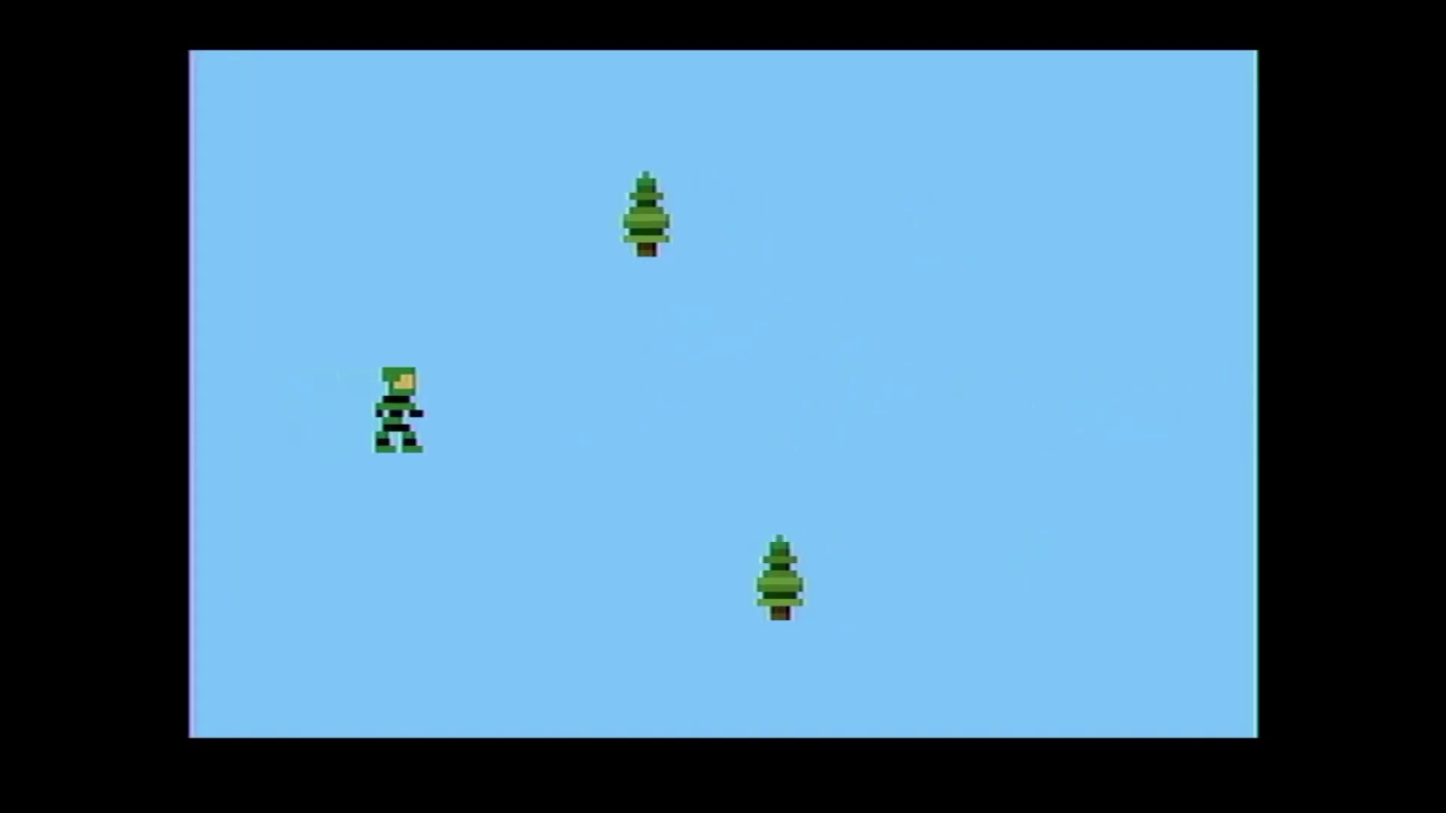
- Pass between the two trees and walk down into the room below
{"action": "key", "text": "Right"}
{"action": "key", "text": "Right"}
{"action": "key", "text": "Right"}
{"action": "key", "text": "Right"}
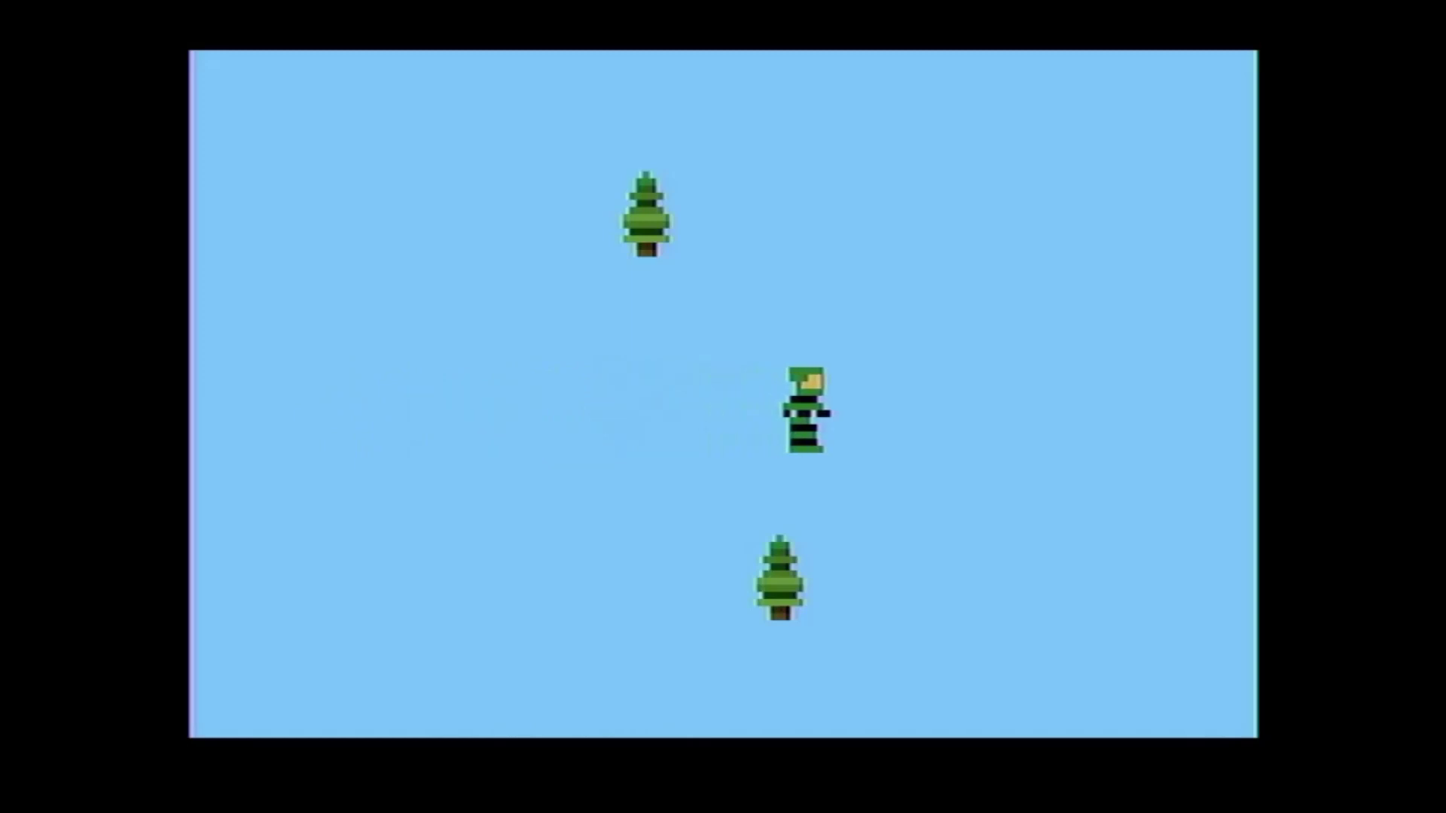
{"action": "key", "text": "Right"}
{"action": "key", "text": "Right"}
{"action": "key", "text": "Right"}
{"action": "key", "text": "Right"}
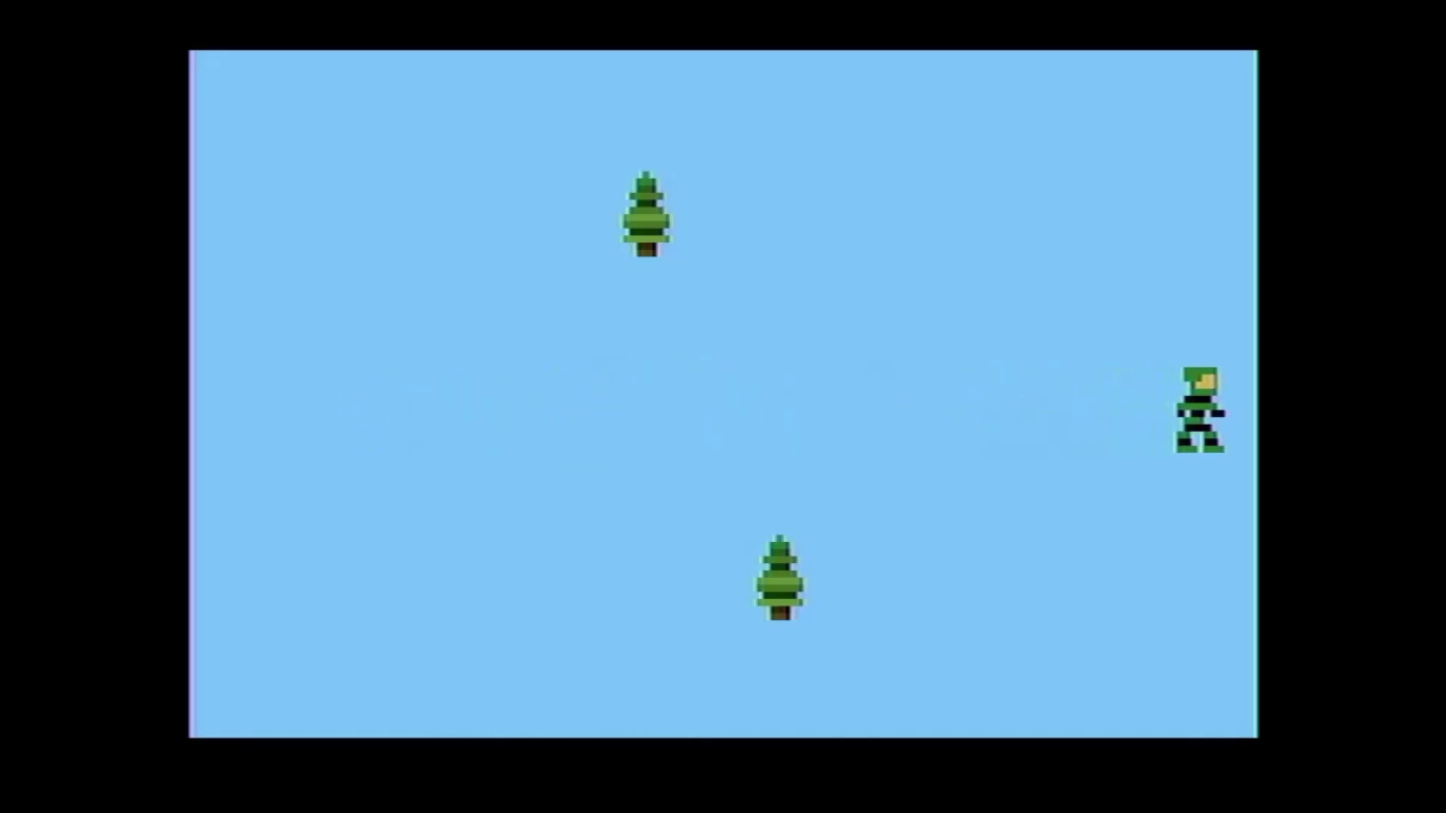
{"action": "key", "text": "Right"}
{"action": "key", "text": "Down"}
{"action": "key", "text": "Down"}
{"action": "key", "text": "Down"}
{"action": "key", "text": "Down"}
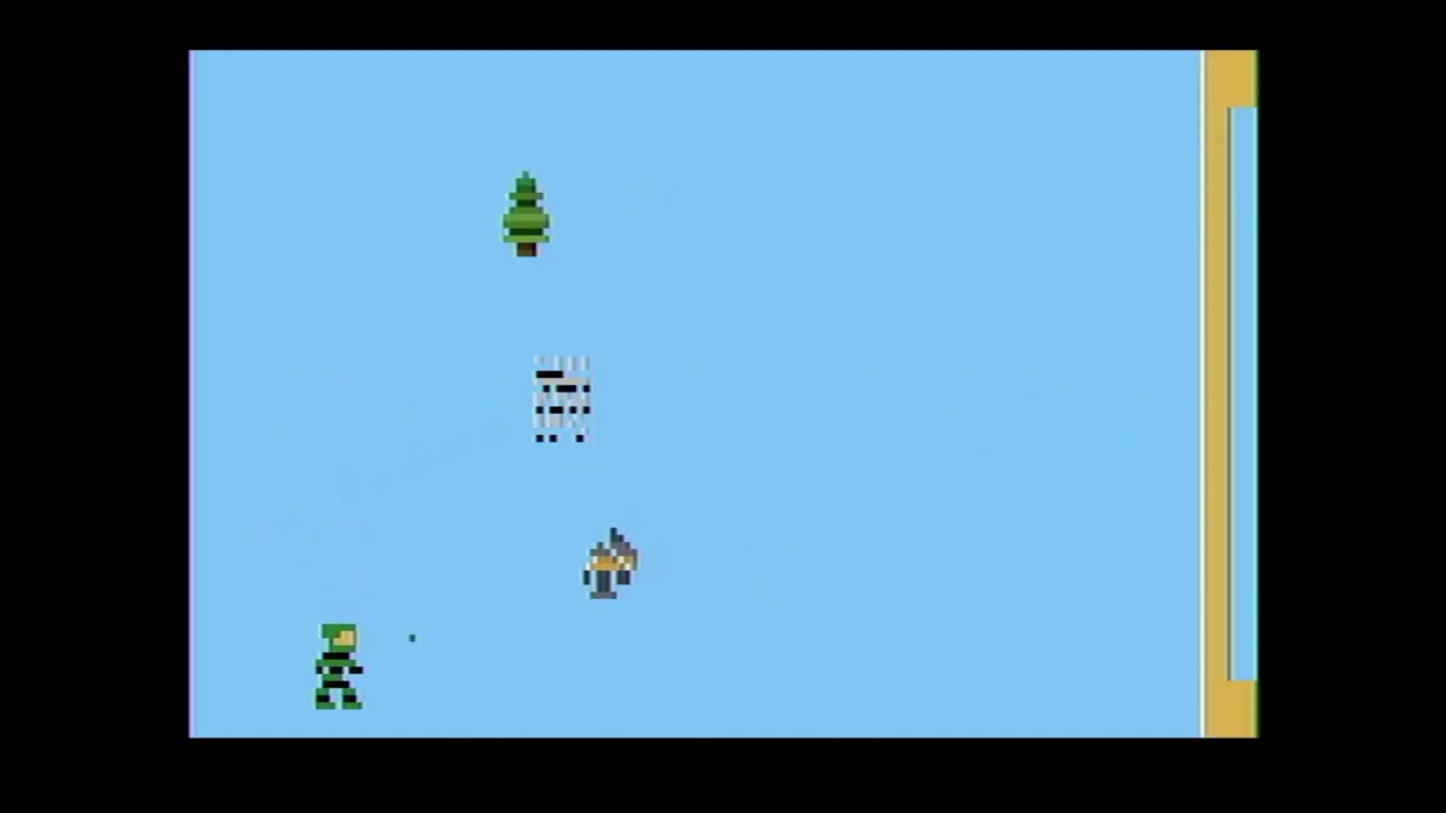
{"action": "key", "text": "Down"}
{"action": "key", "text": "Down"}
- Follow the bottom wall right, then move up-right to collect the yellow key
{"action": "key", "text": "Down"}
{"action": "key", "text": "Down"}
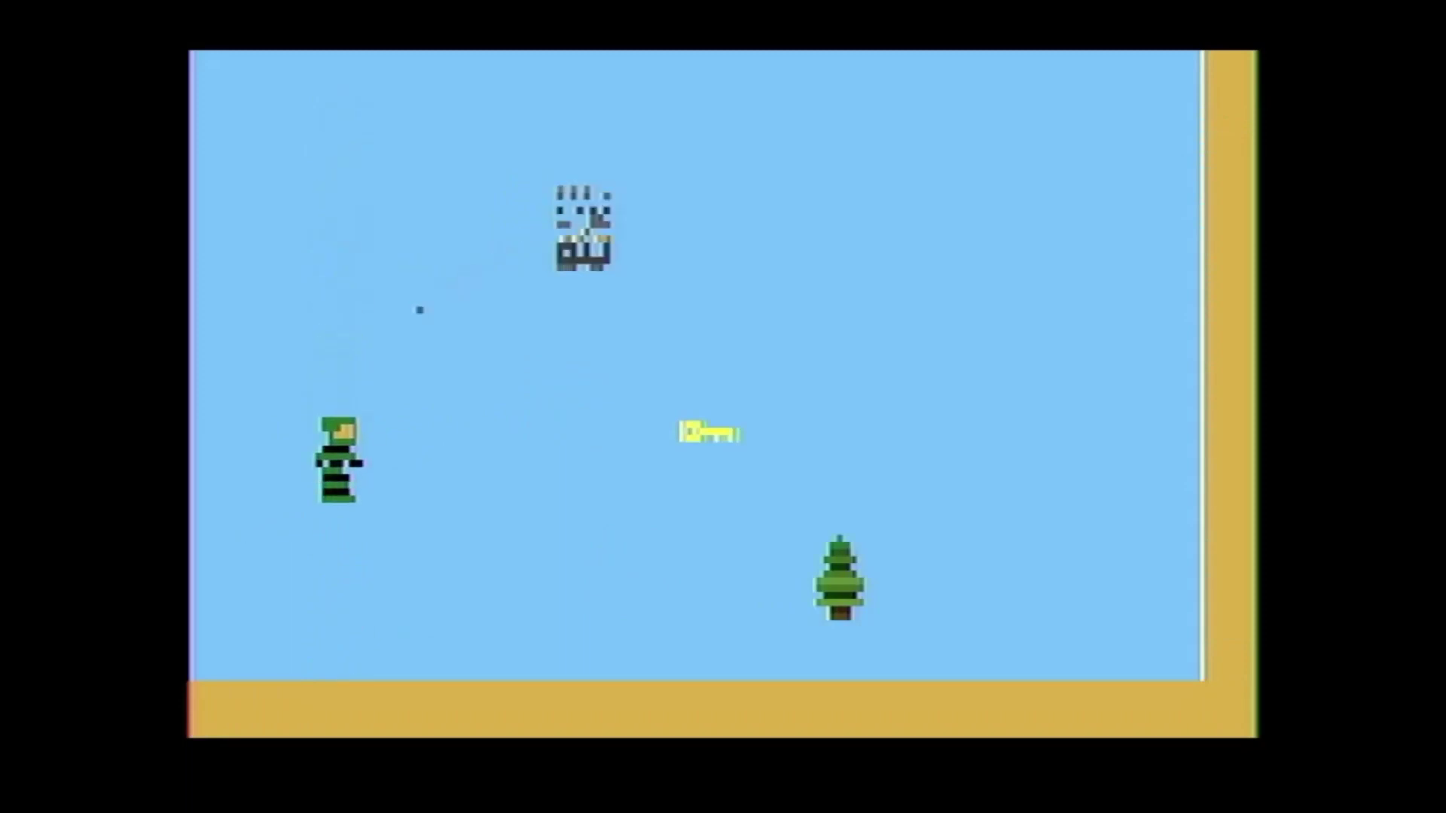
{"action": "key", "text": "Down"}
{"action": "key", "text": "Right"}
{"action": "key", "text": "Down"}
{"action": "key", "text": "Right"}
{"action": "key", "text": "Right"}
{"action": "key", "text": "Right"}
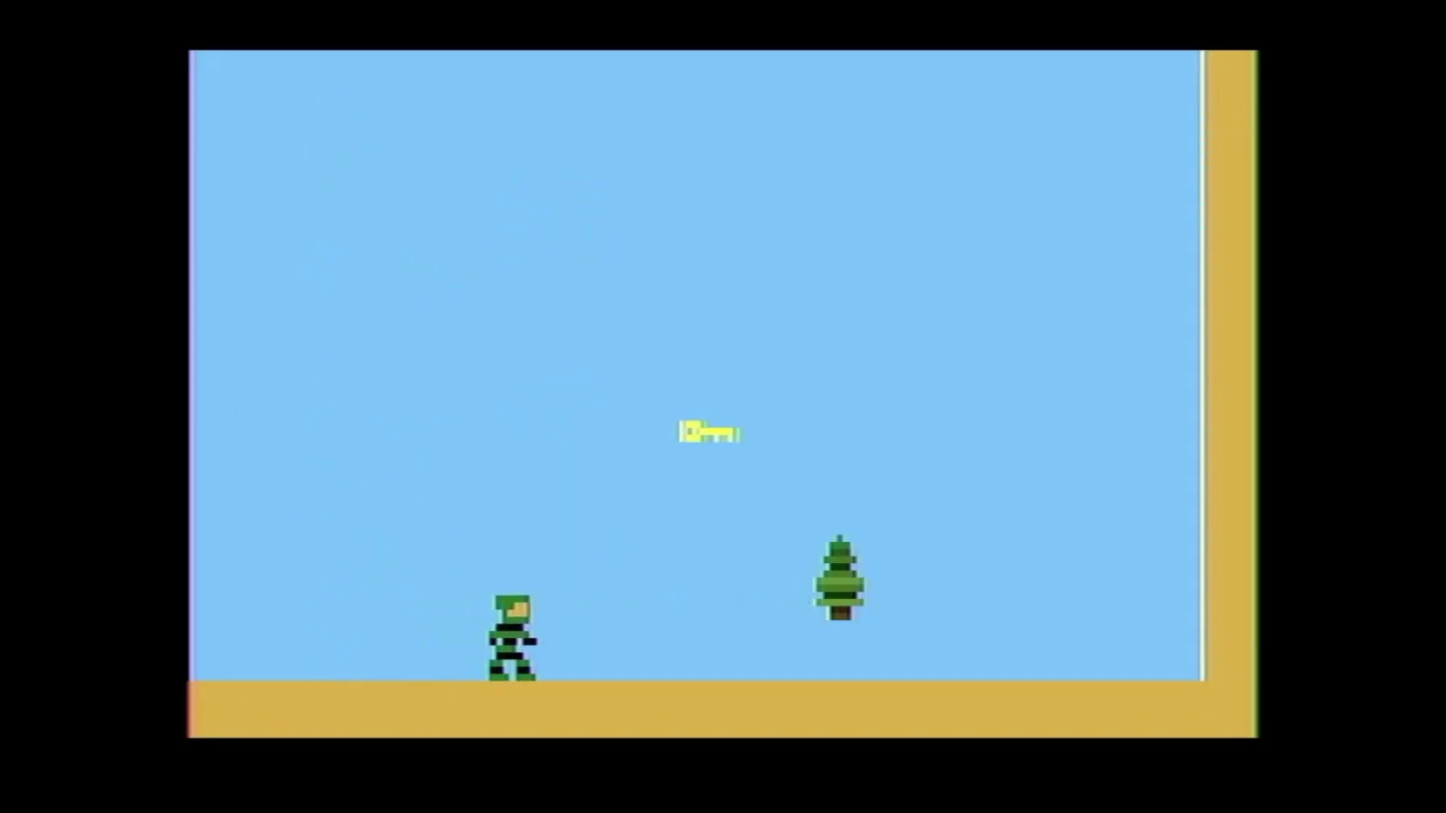
{"action": "key", "text": "Up"}
{"action": "key", "text": "Right"}
{"action": "key", "text": "Up"}
{"action": "key", "text": "Right"}
{"action": "key", "text": "Up"}
{"action": "key", "text": "Right"}
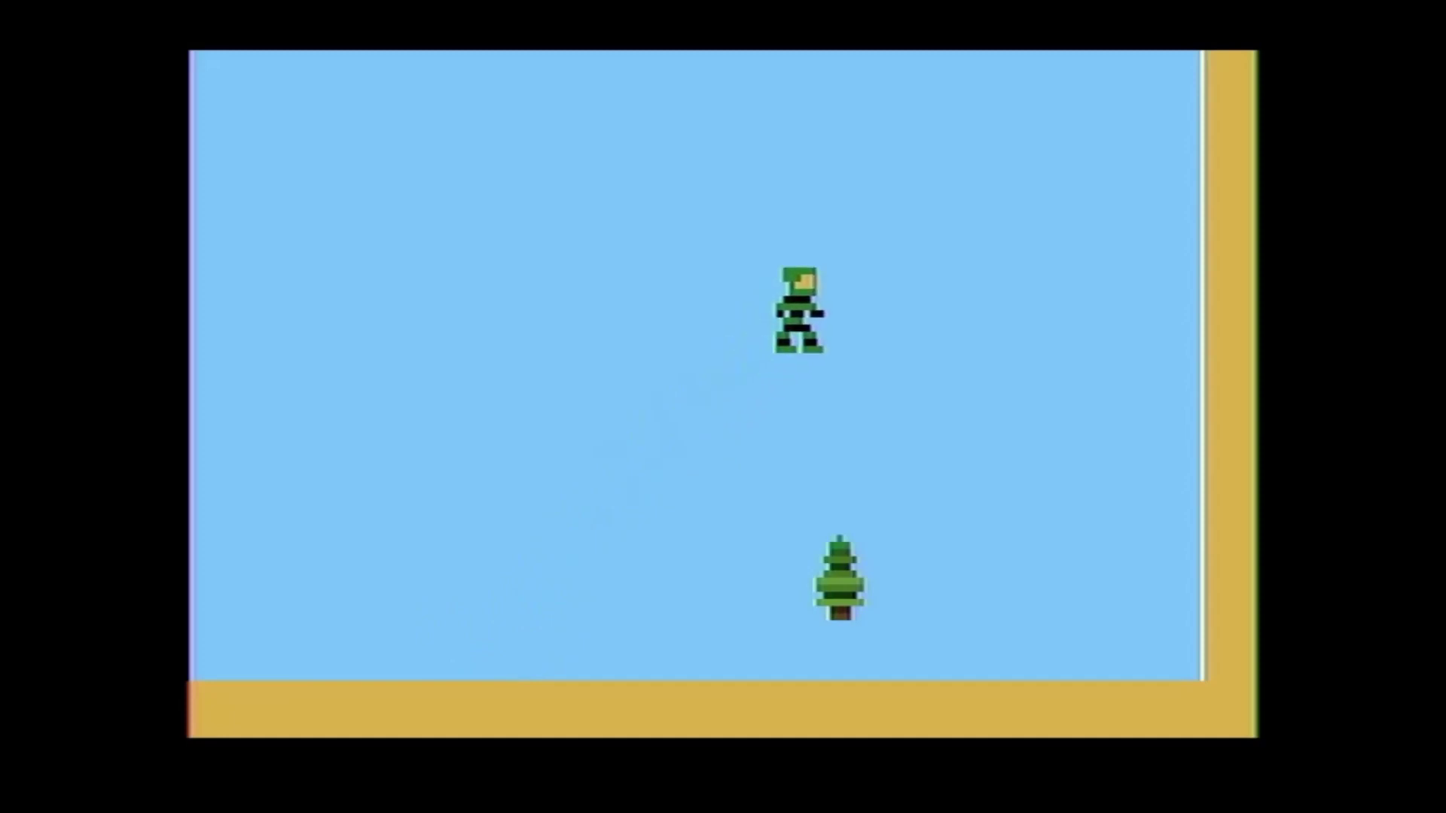
- Enter the next alien room and move down-right away from the aliens
{"action": "key", "text": "Left"}
{"action": "key", "text": "Left"}
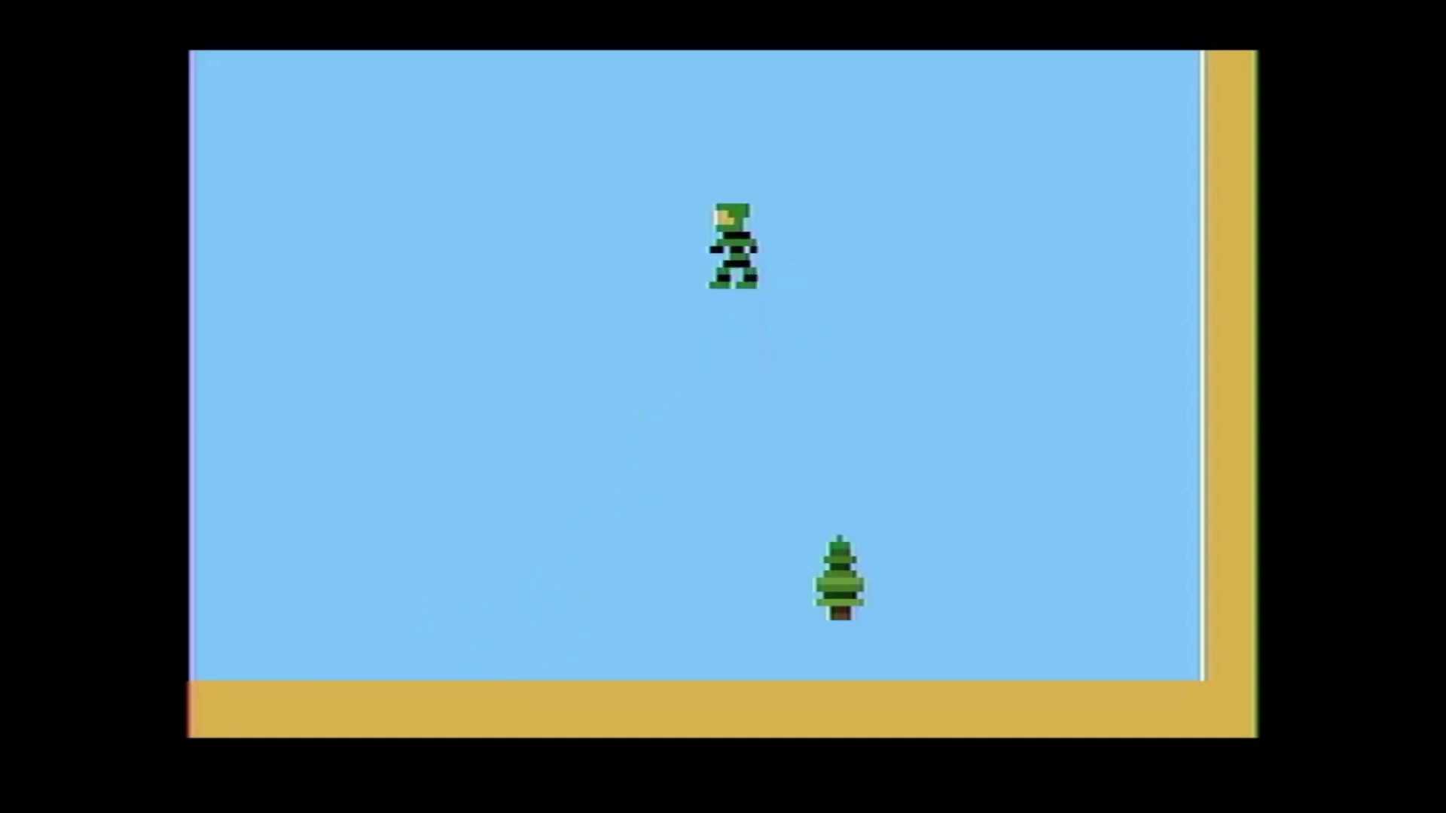
{"action": "key", "text": "Up"}
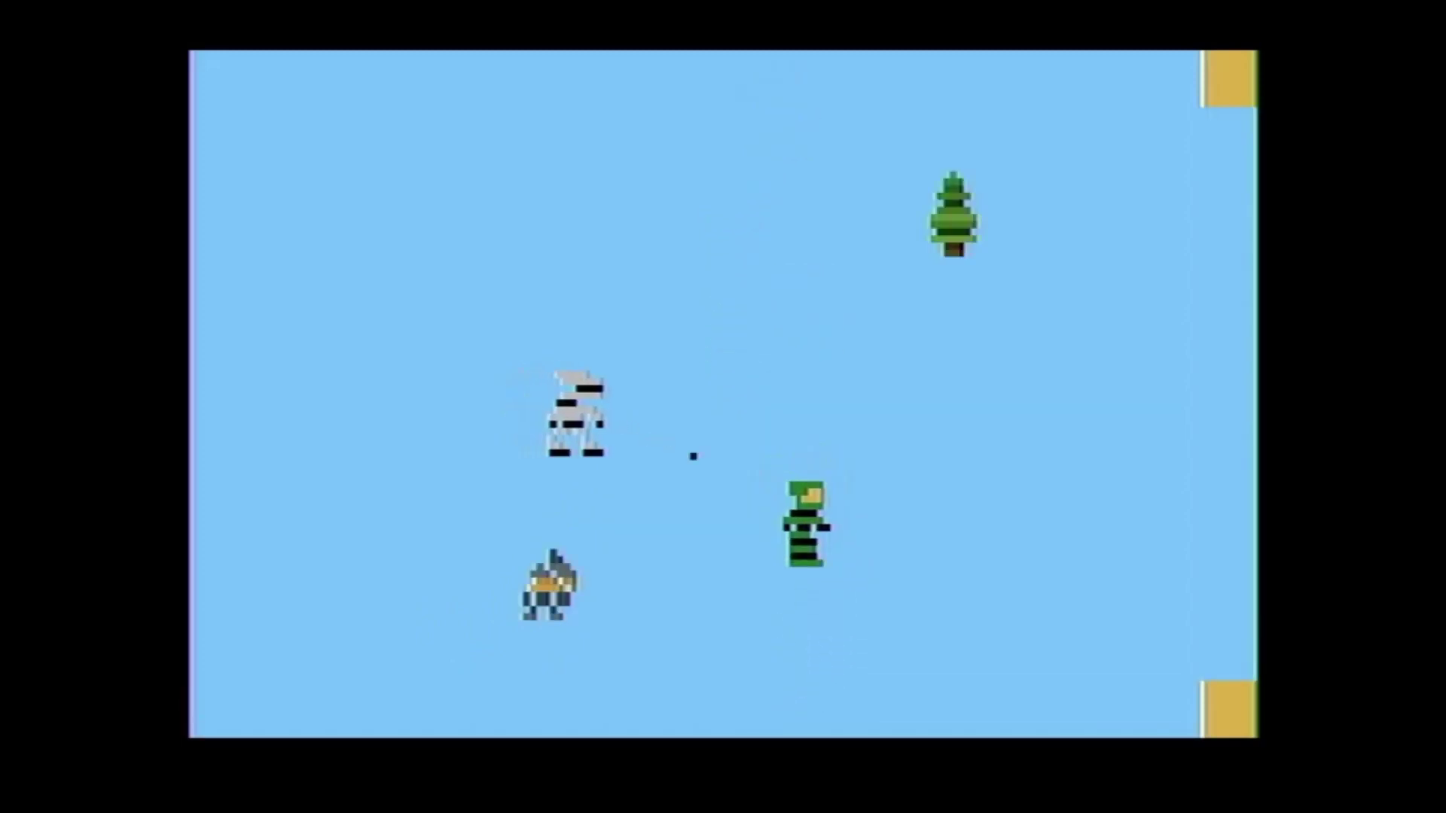
{"action": "key", "text": "Down"}
{"action": "key", "text": "Right"}
{"action": "key", "text": "Down"}
{"action": "key", "text": "Right"}
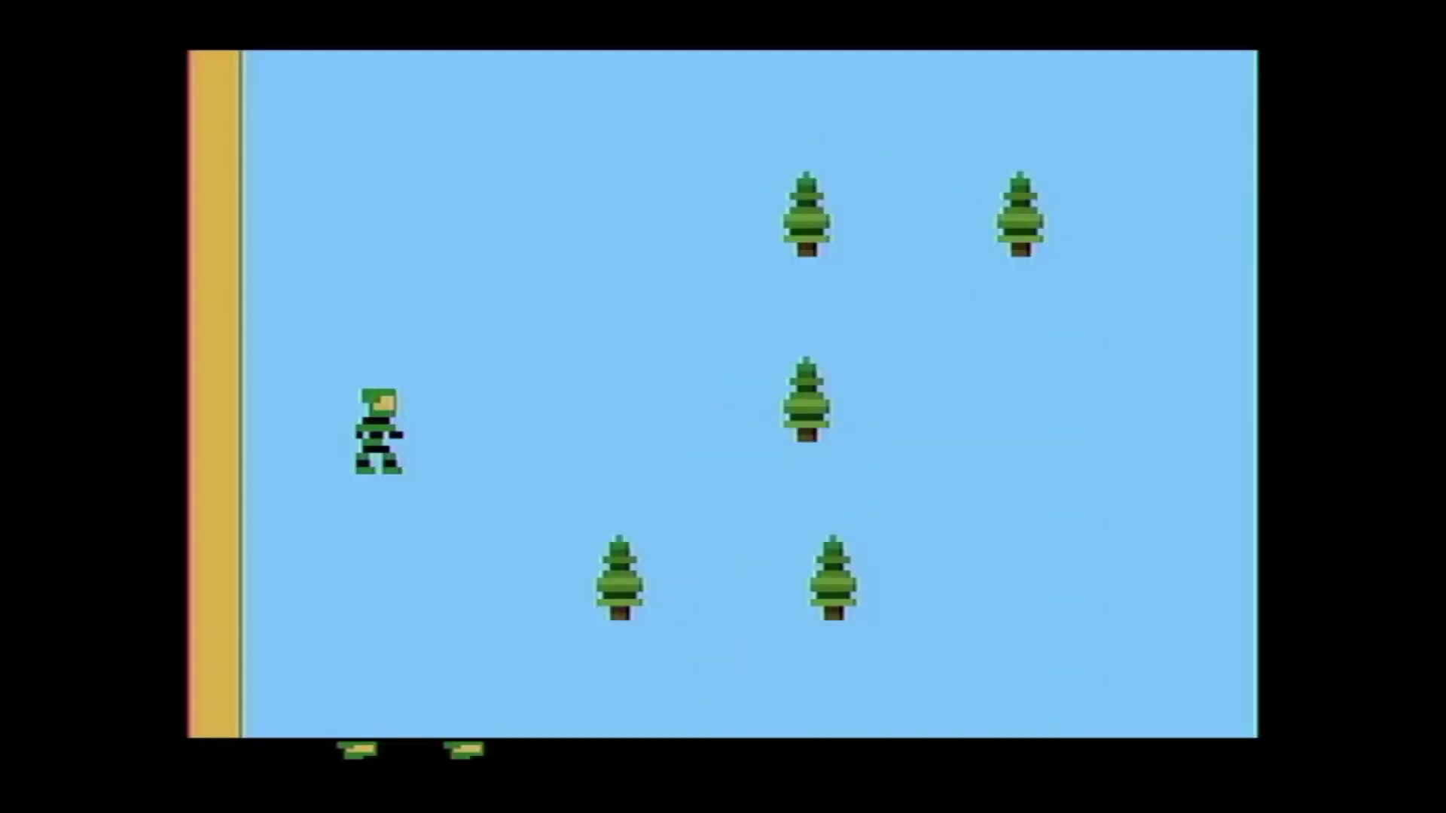
- Weave up-right between the trees and pick up the gun
{"action": "key", "text": "Right"}
{"action": "key", "text": "Down"}
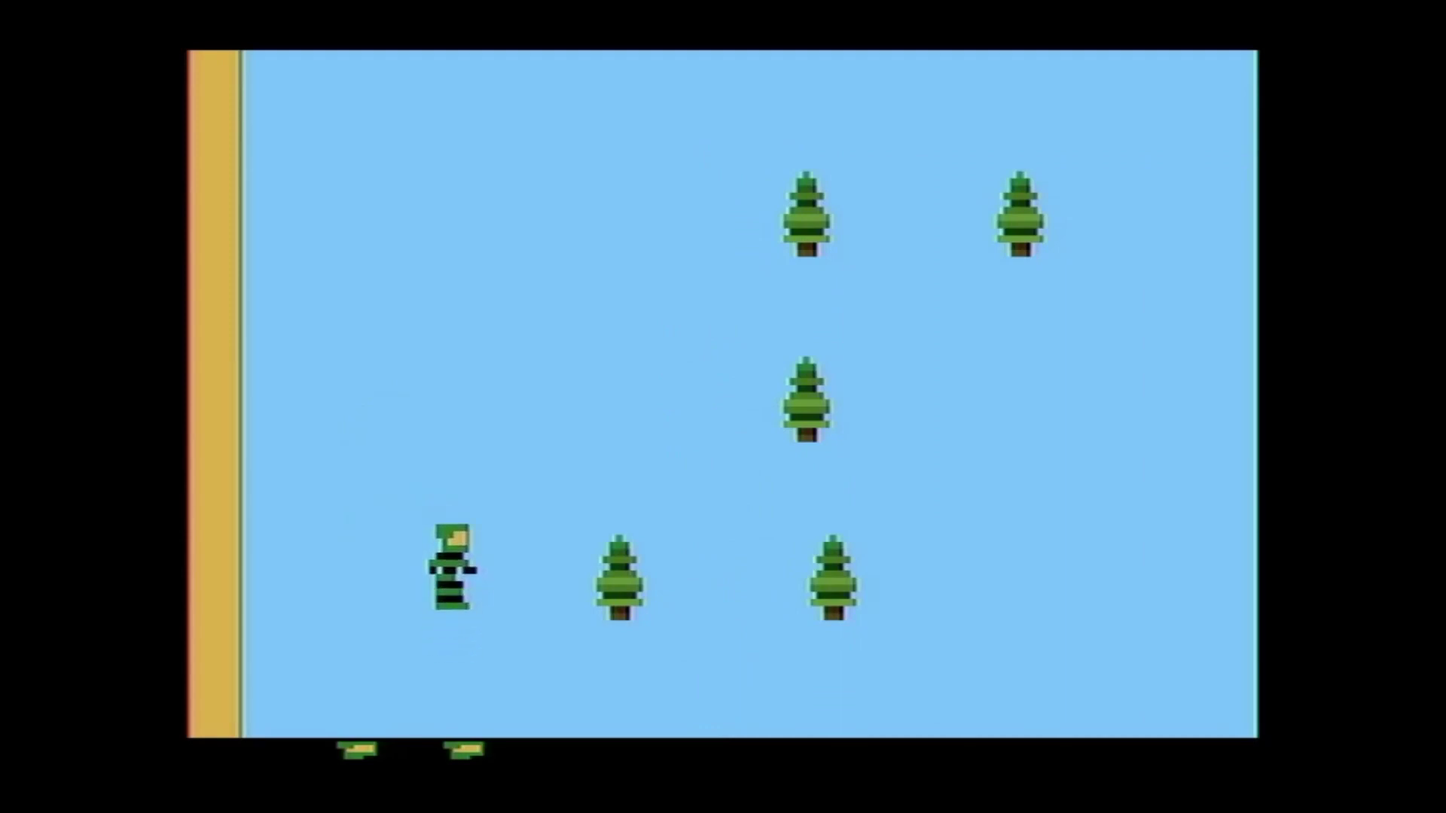
{"action": "key", "text": "Right"}
{"action": "key", "text": "Up"}
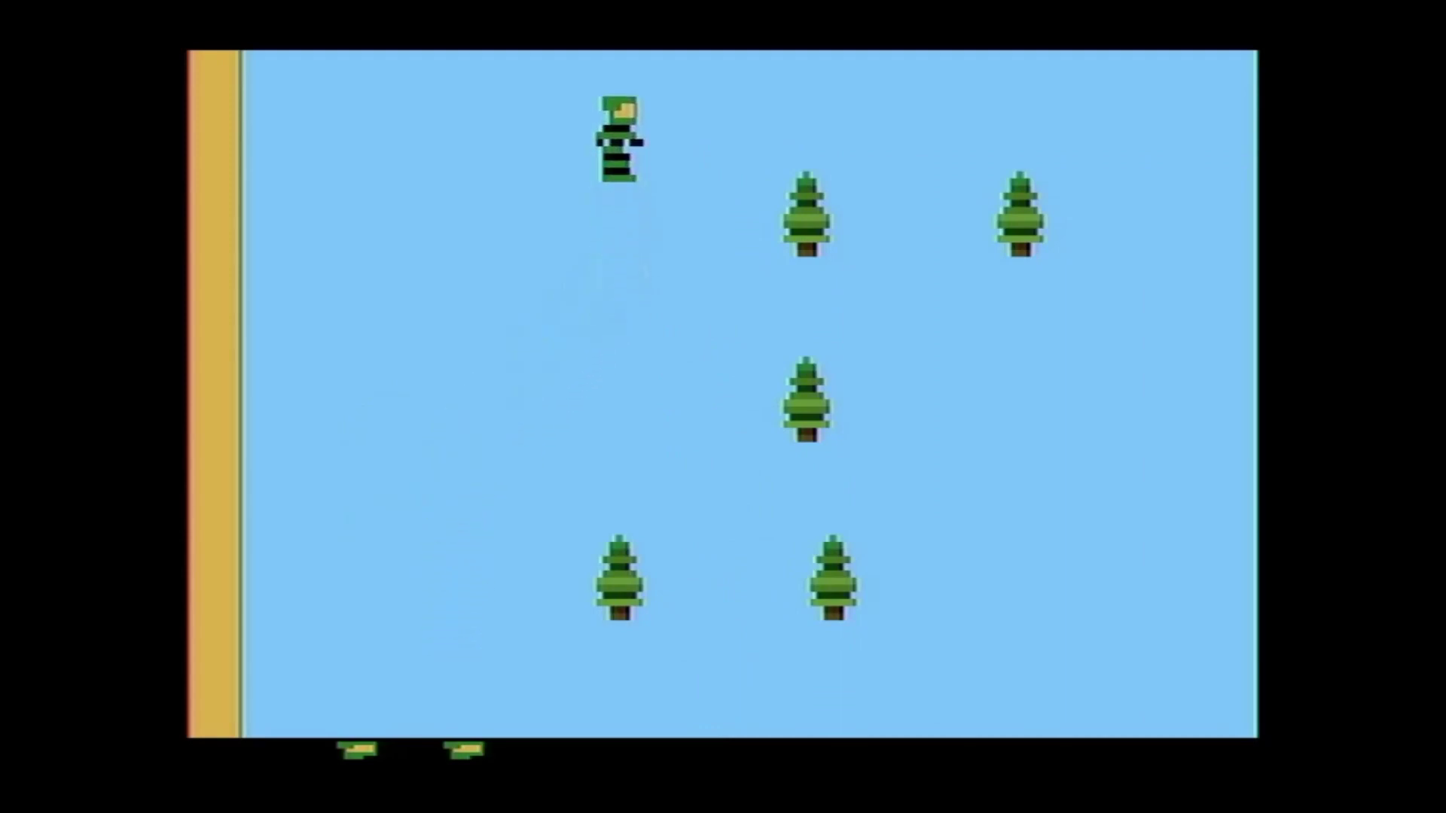
{"action": "key", "text": "Up"}
{"action": "key", "text": "Up"}
{"action": "key", "text": "Right"}
{"action": "key", "text": "Up"}
{"action": "key", "text": "Right"}
{"action": "key", "text": "Right"}
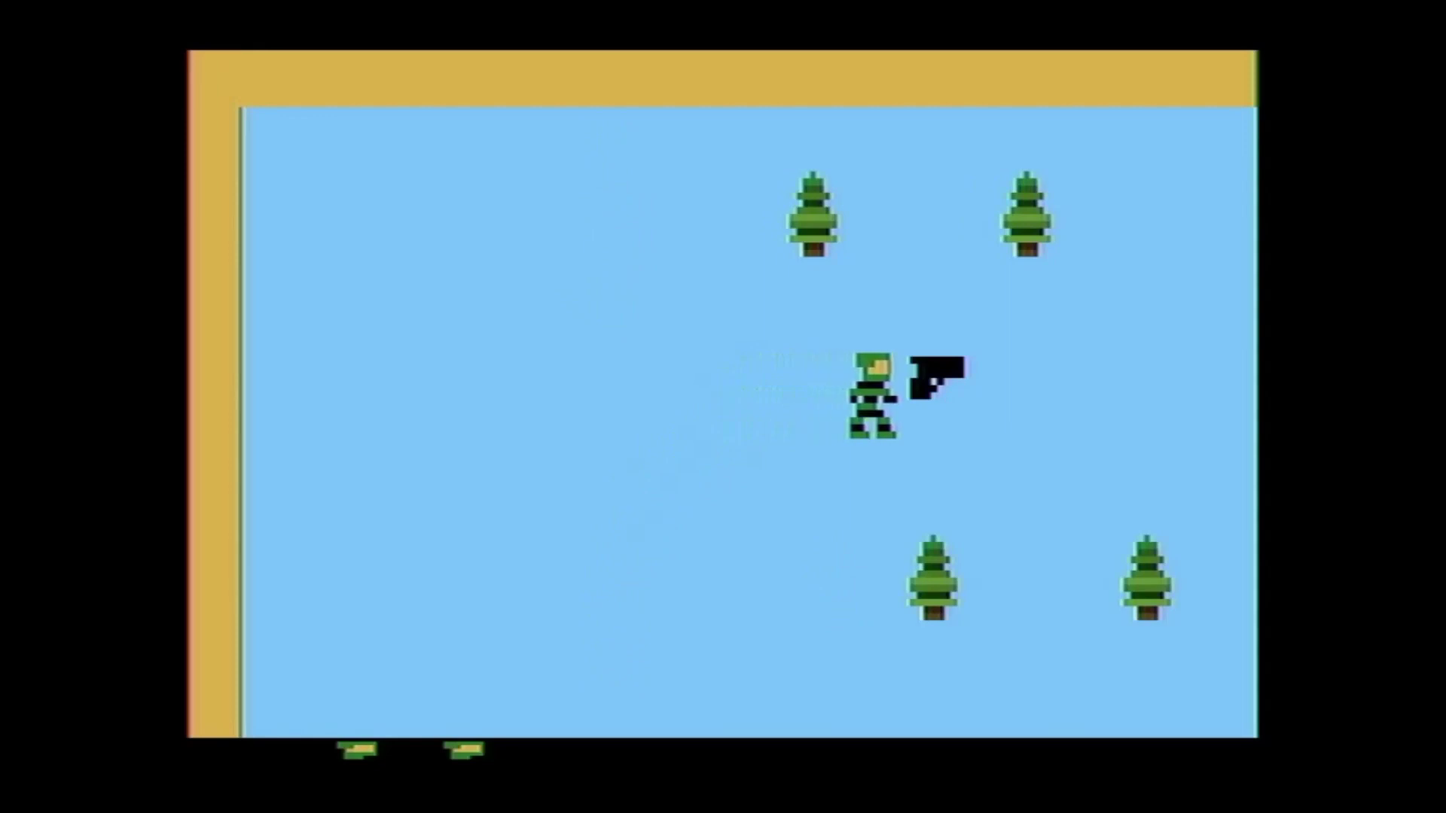
{"action": "key", "text": "Right"}
- Head left into the next room and collect the shield
{"action": "key", "text": "Left"}
{"action": "key", "text": "Left"}
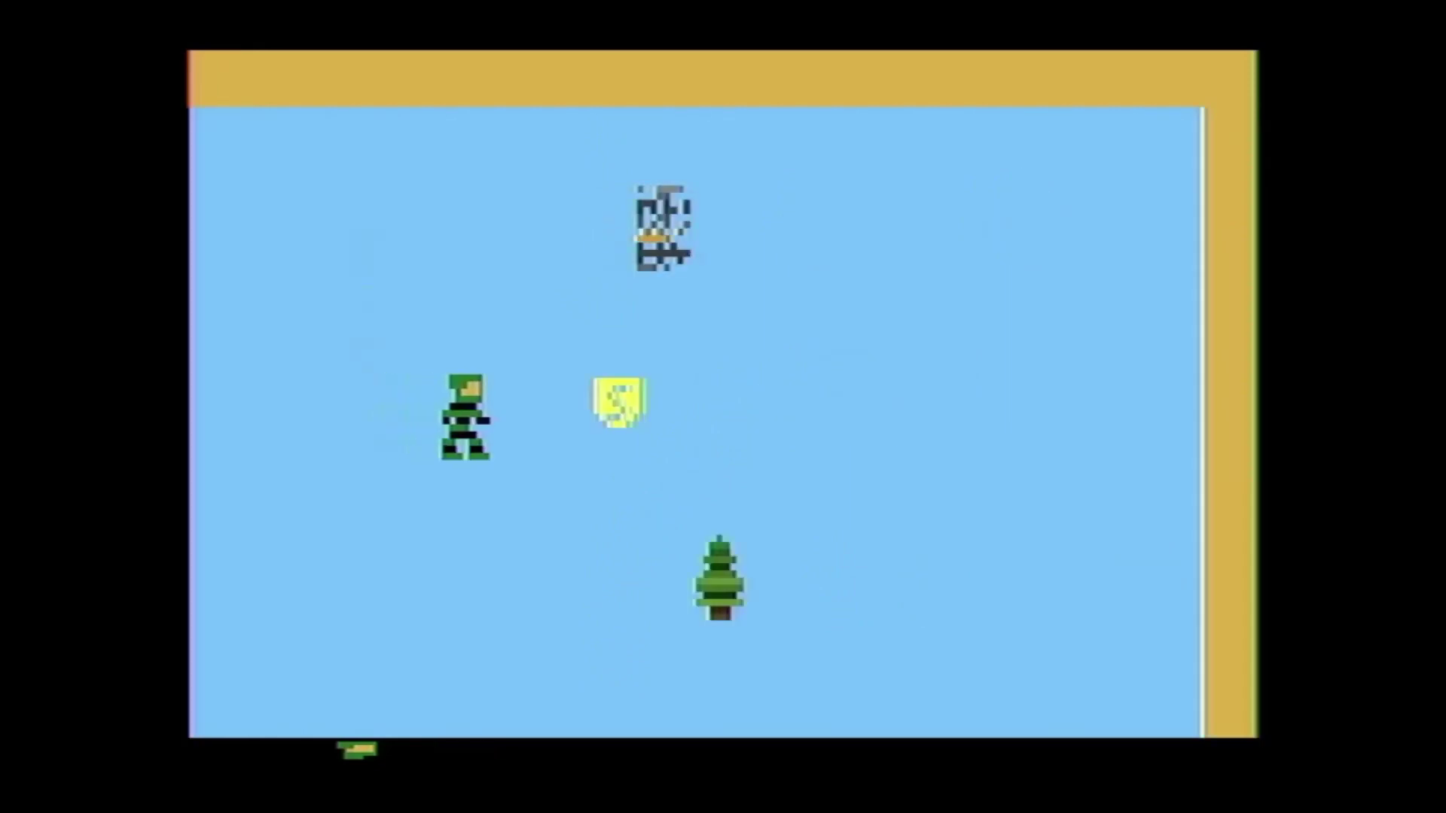
{"action": "key", "text": "Left"}
{"action": "key", "text": "Right"}
{"action": "key", "text": "Right"}
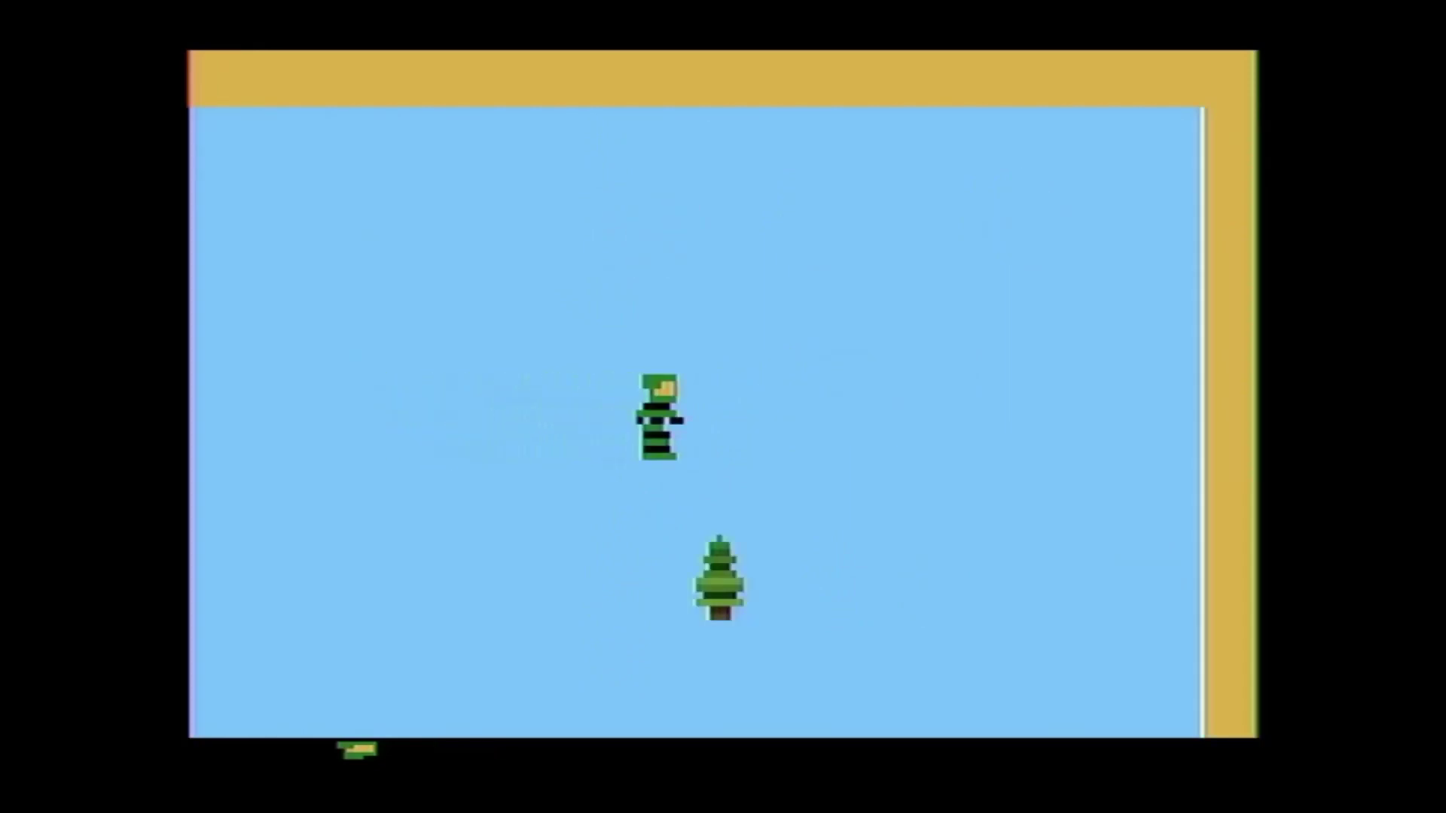
{"action": "key", "text": "Right"}
{"action": "key", "text": "Right"}
{"action": "key", "text": "Right"}
- Go down into the room below and fire at the aliens
{"action": "key", "text": "Down"}
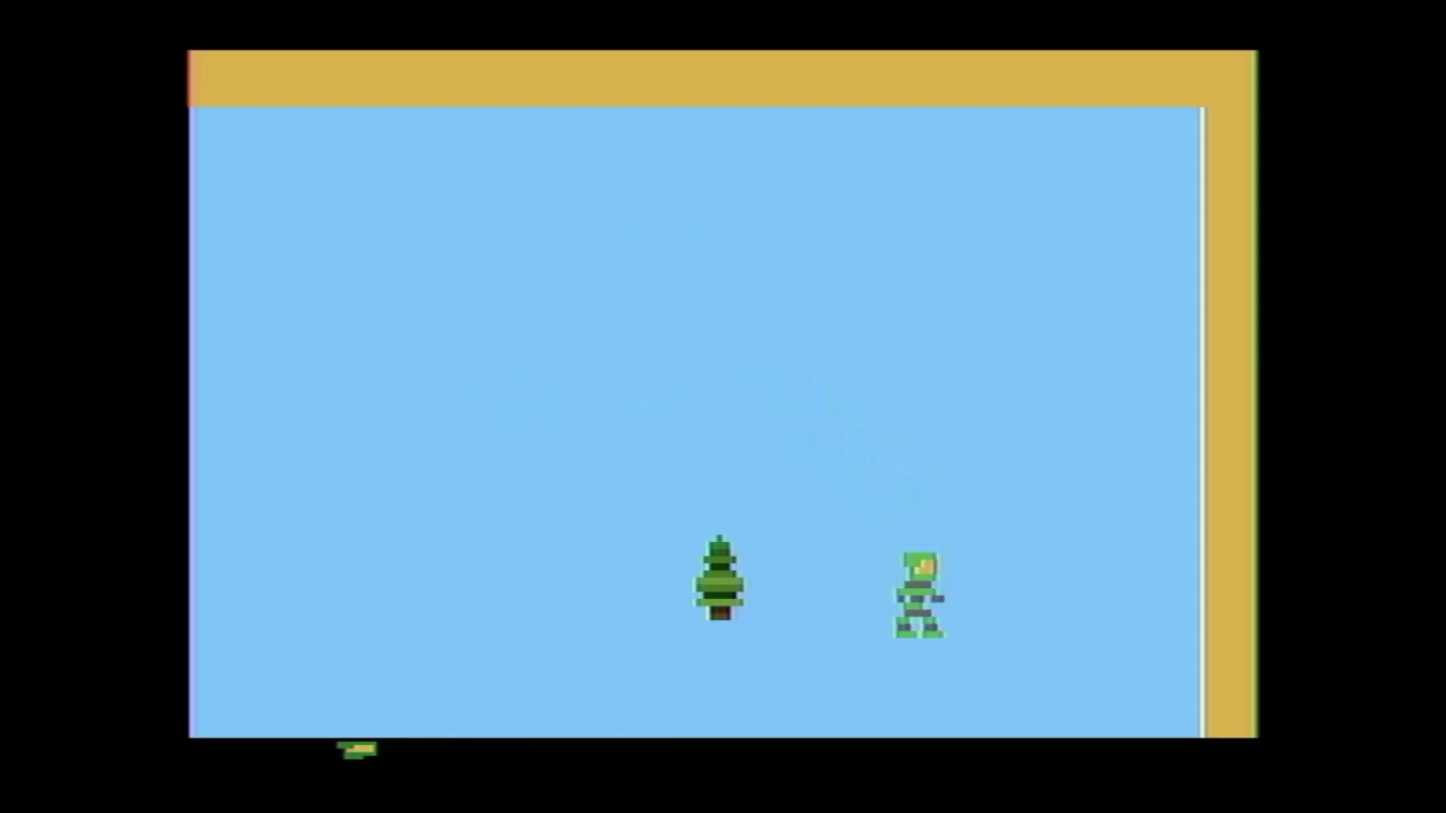
{"action": "key", "text": "Down"}
{"action": "key", "text": "Down"}
{"action": "key", "text": "Down"}
{"action": "key", "text": "Right"}
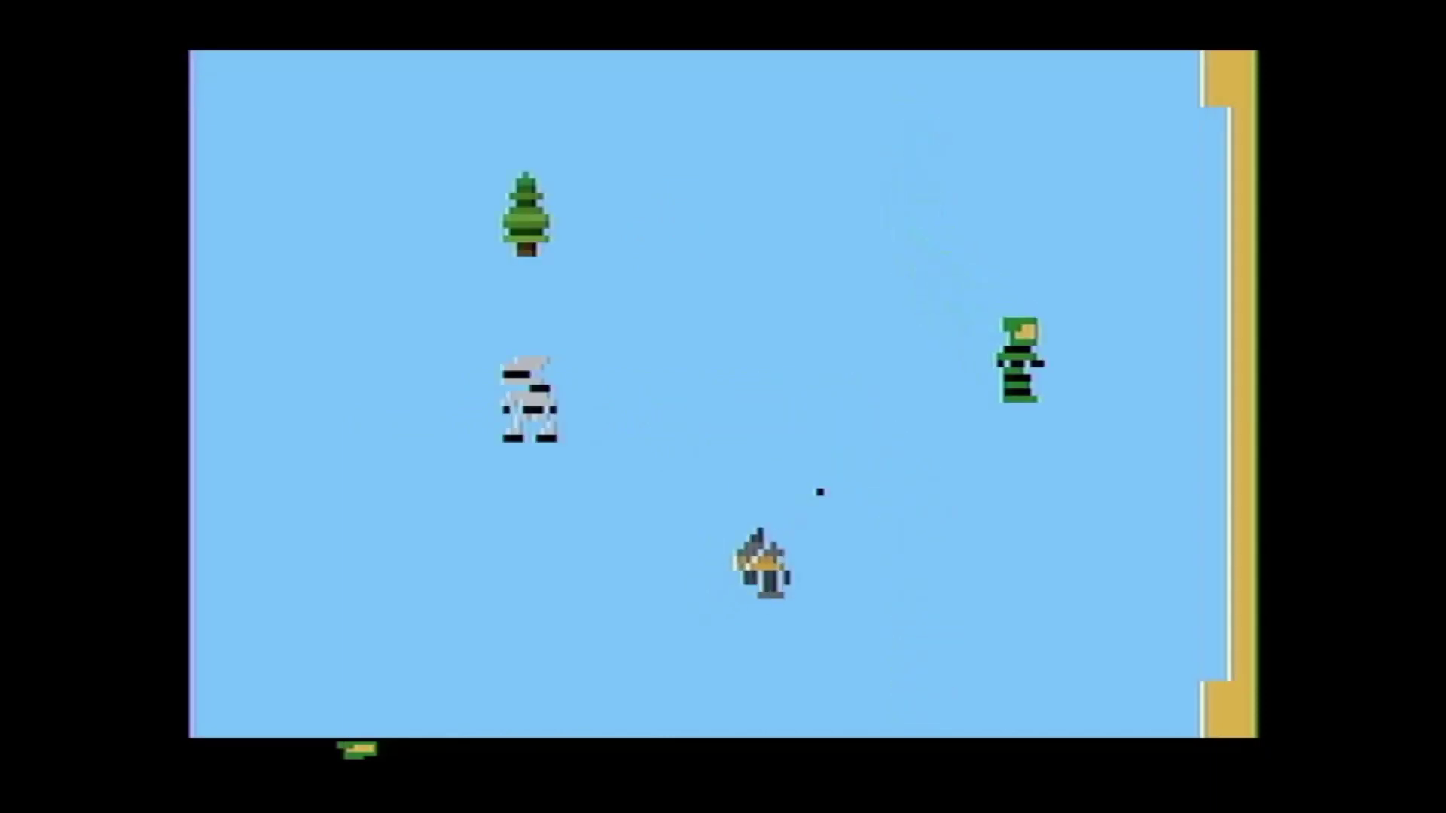
{"action": "key", "text": "Down"}
{"action": "key", "text": "Right"}
{"action": "key", "text": "Down"}
- Head down-left into the next room
{"action": "key", "text": "Down"}
{"action": "key", "text": "Left"}
{"action": "key", "text": "Down"}
{"action": "key", "text": "Left"}
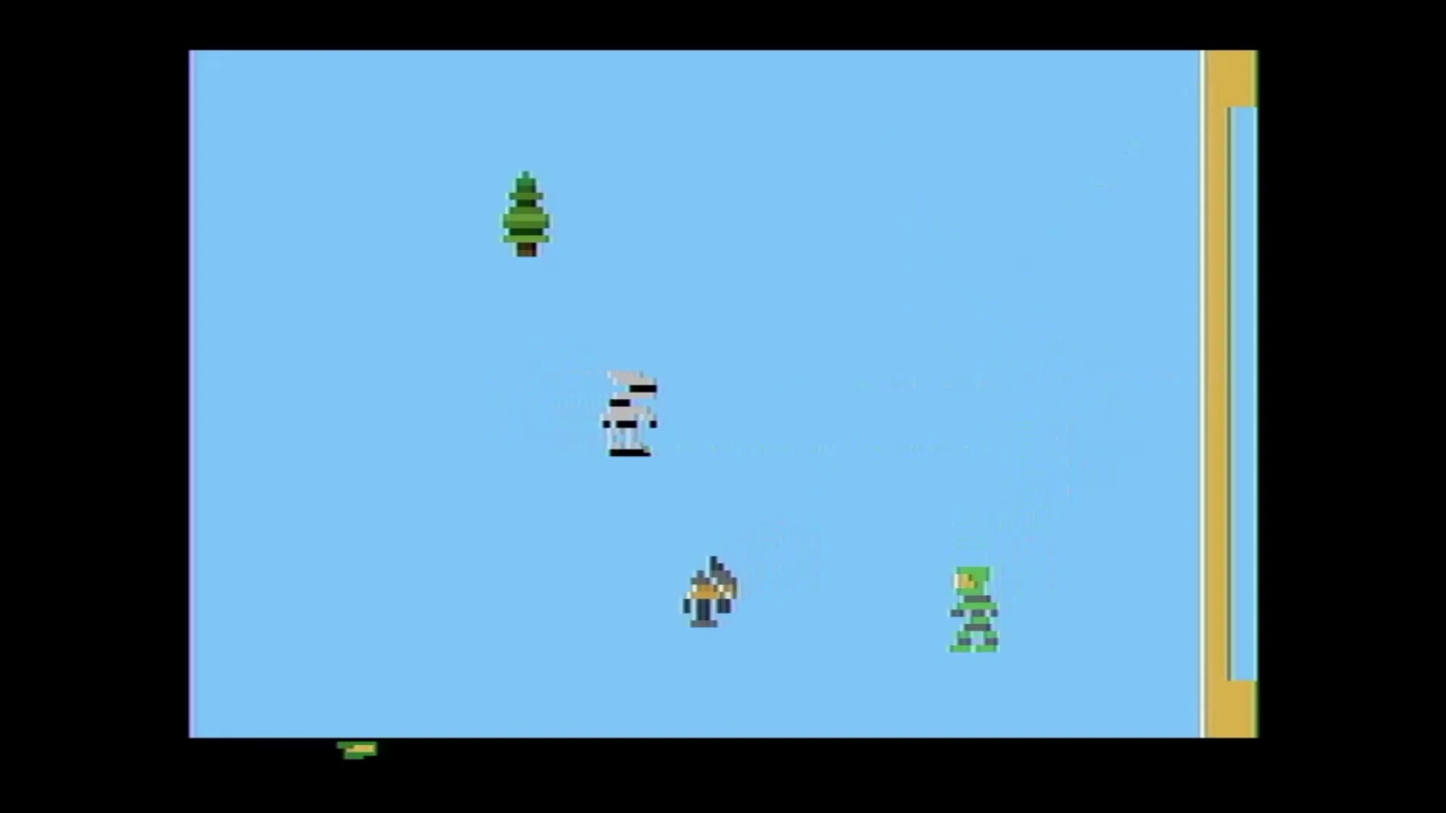
{"action": "key", "text": "Down"}
{"action": "key", "text": "Left"}
{"action": "key", "text": "Down"}
{"action": "key", "text": "Down"}
- Destroy the grey alien and pick up the yellow key
{"action": "key", "text": "Left"}
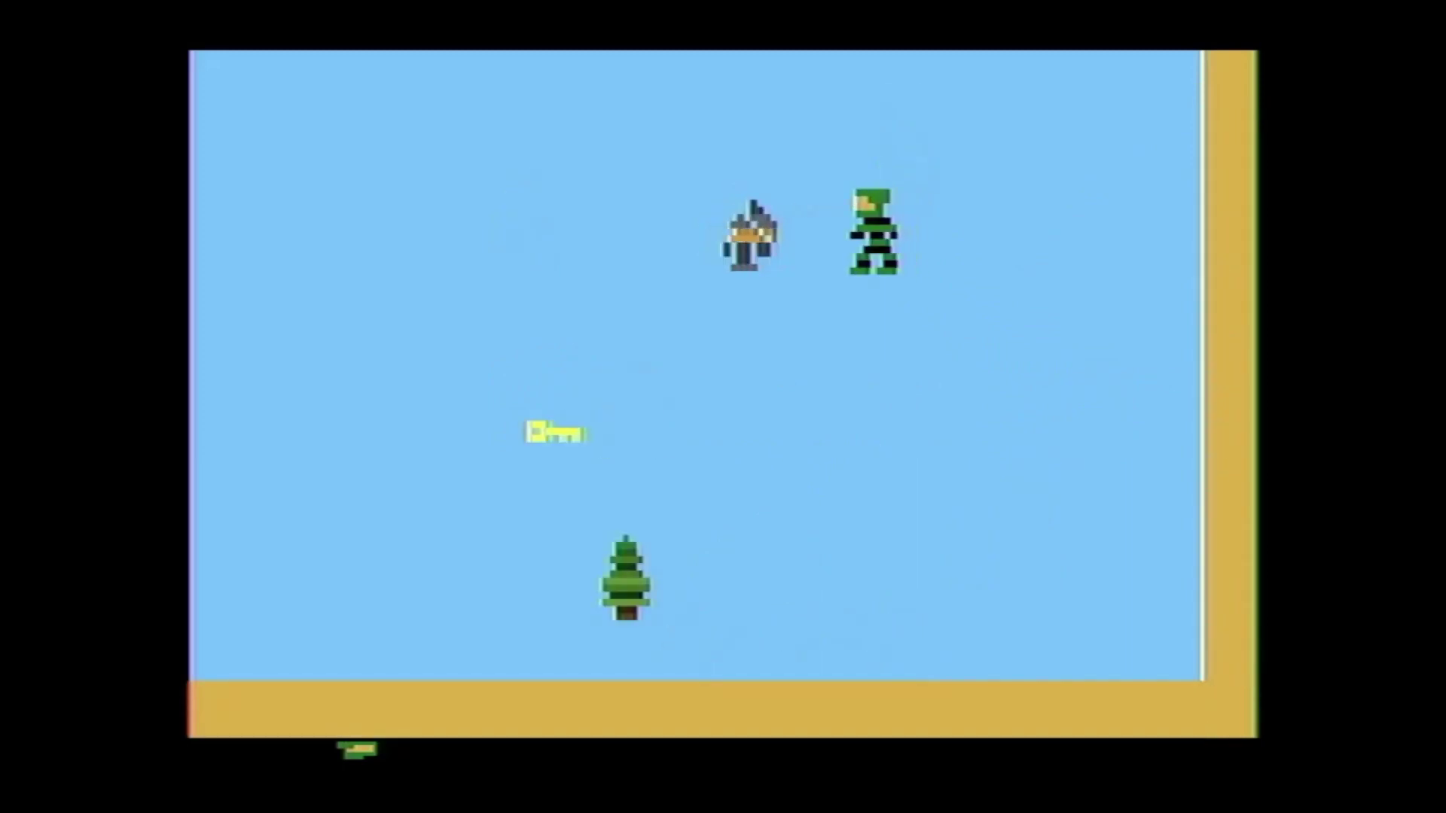
{"action": "key", "text": "Down"}
{"action": "key", "text": "Down"}
{"action": "key", "text": "Down"}
{"action": "key", "text": "Left"}
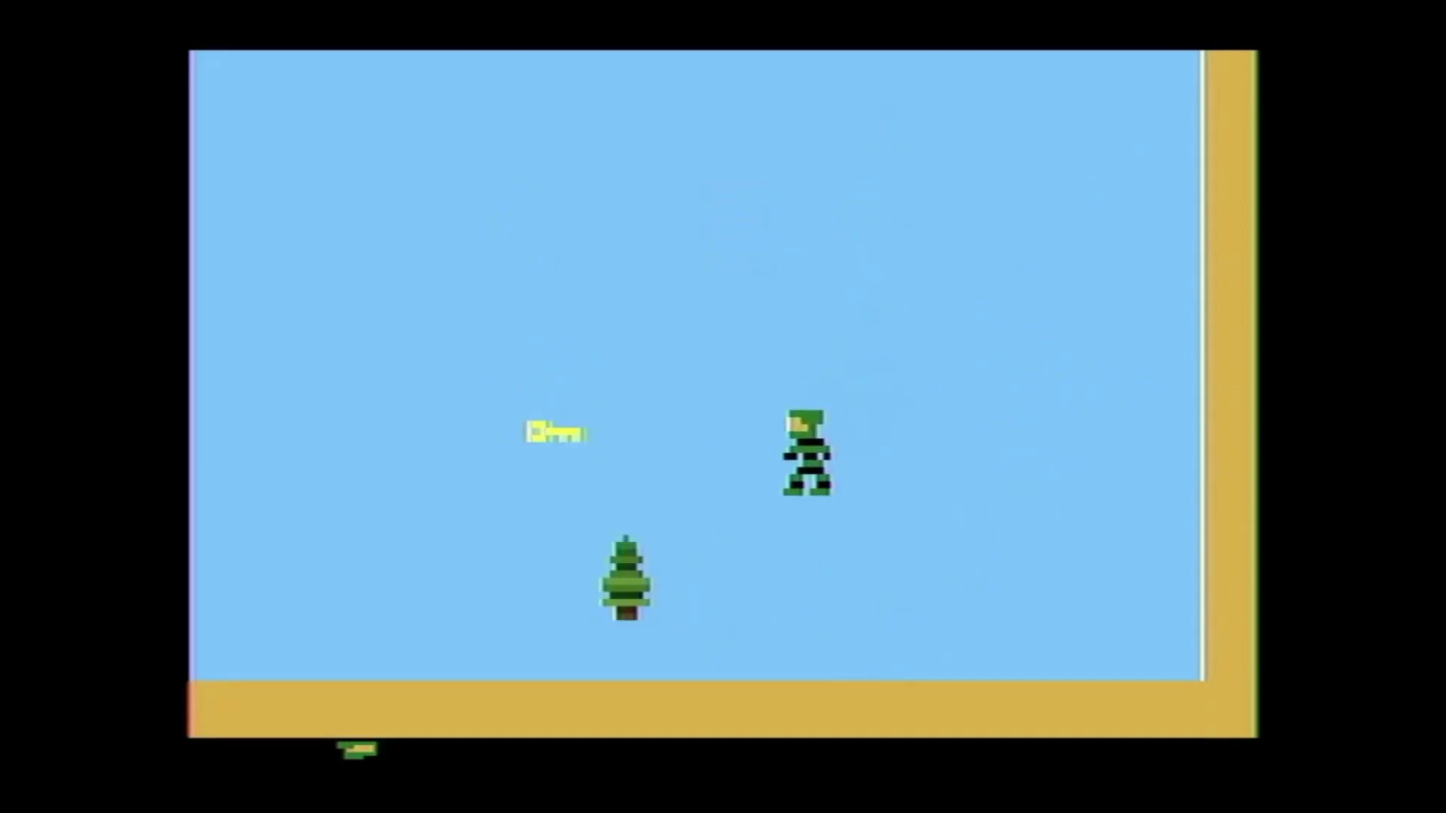
{"action": "key", "text": "Left"}
{"action": "key", "text": "Left"}
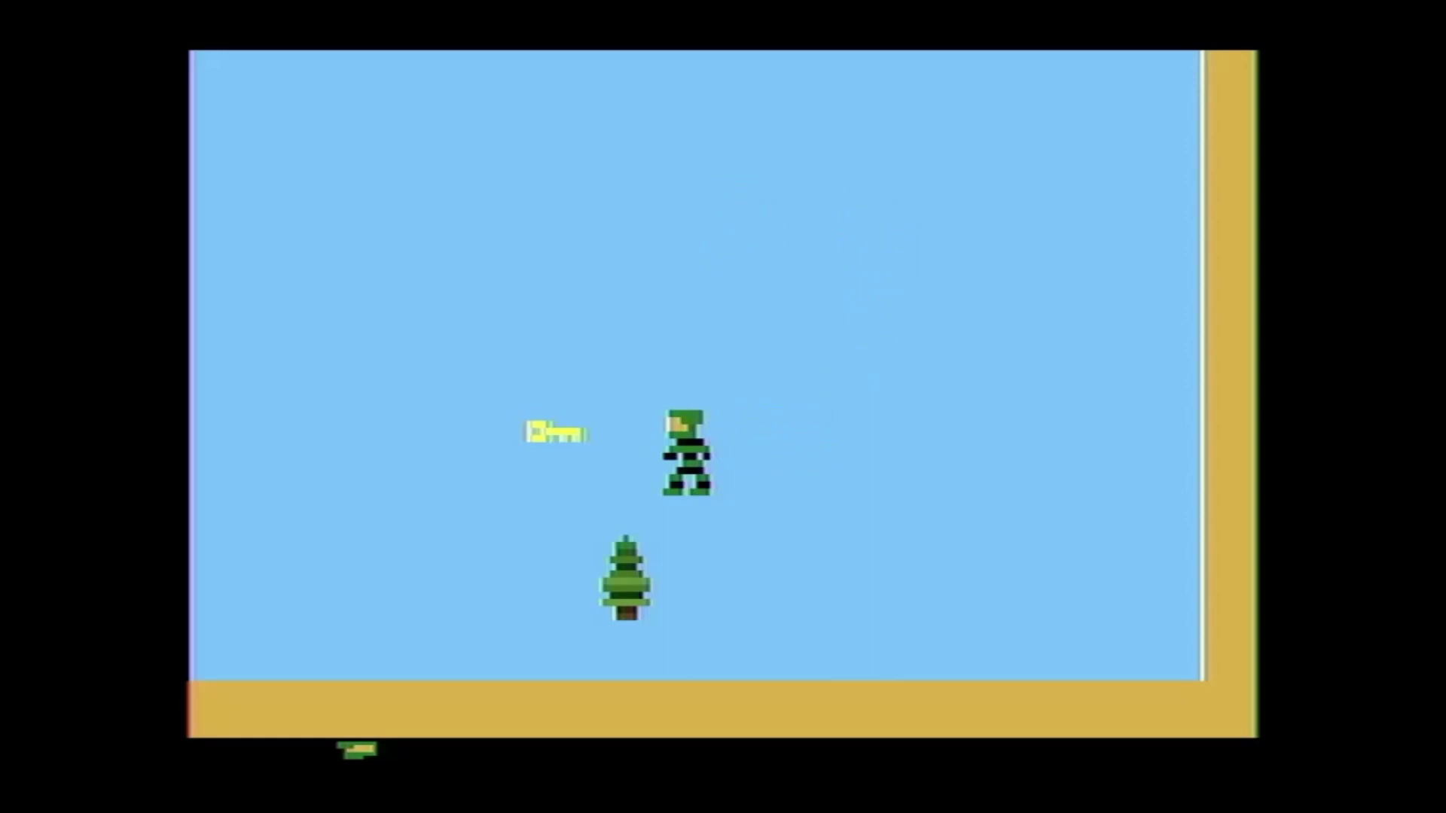
{"action": "key", "text": "Left"}
{"action": "key", "text": "Left"}
{"action": "key", "text": "Left"}
{"action": "key", "text": "Left"}
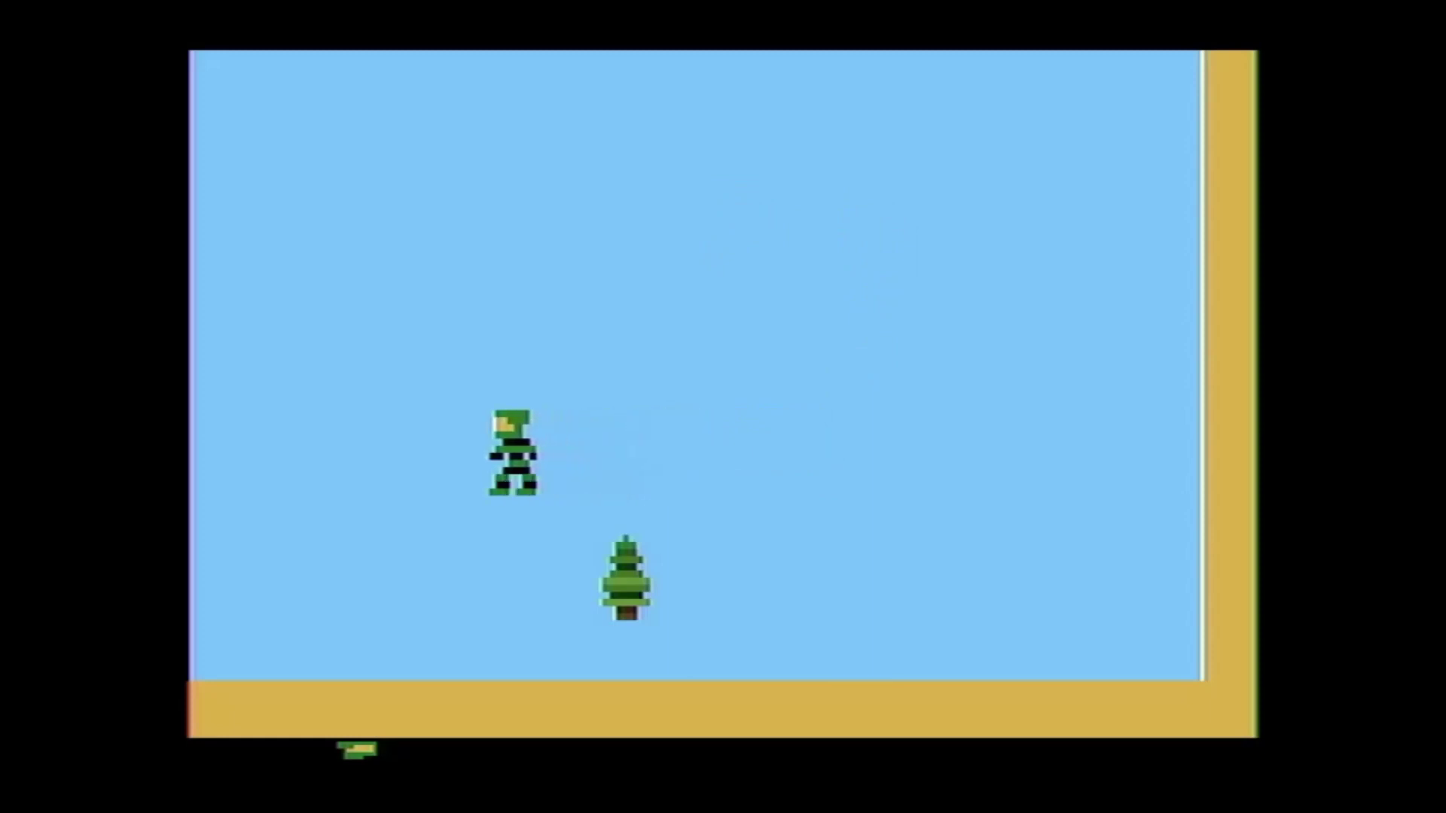
{"action": "key", "text": "Left"}
{"action": "key", "text": "Left"}
{"action": "key", "text": "Left"}
{"action": "key", "text": "Left"}
{"action": "key", "text": "Left"}
{"action": "key", "text": "Left"}
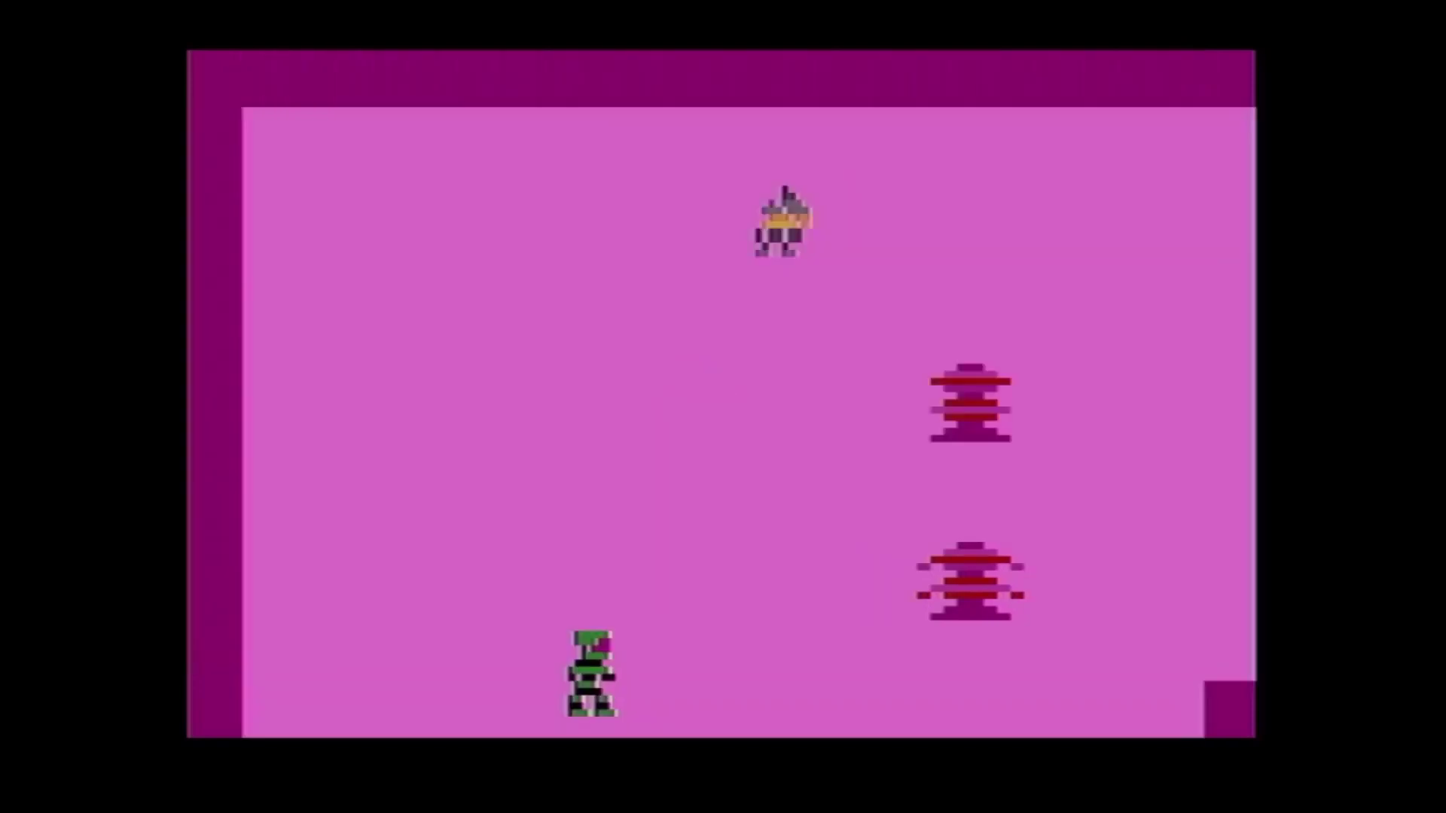
- Move around the pink room and shoot the alien
{"action": "key", "text": "Left"}
{"action": "key", "text": "space"}
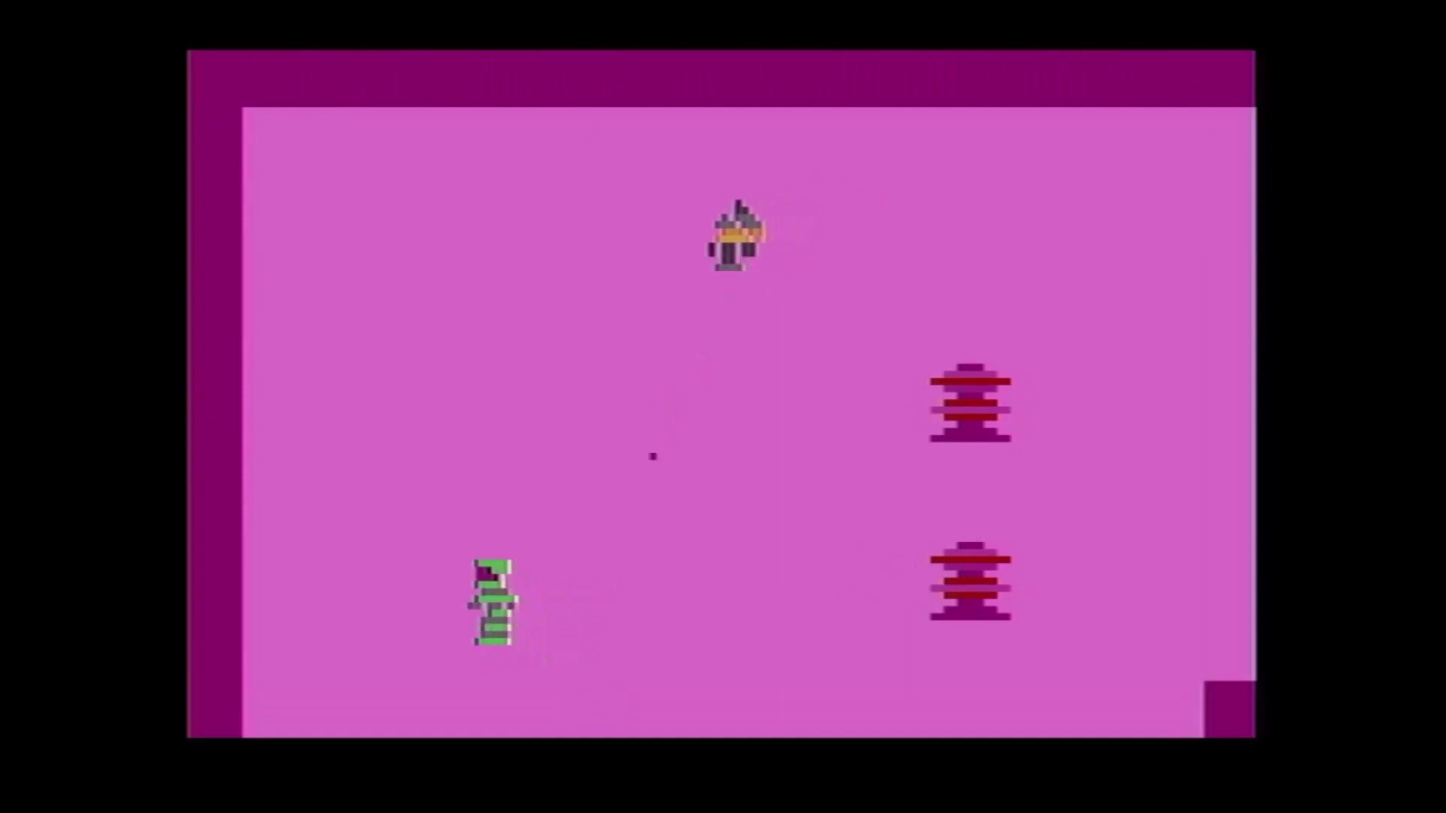
{"action": "key", "text": "Up"}
{"action": "key", "text": "Up"}
{"action": "key", "text": "Right"}
{"action": "key", "text": "space"}
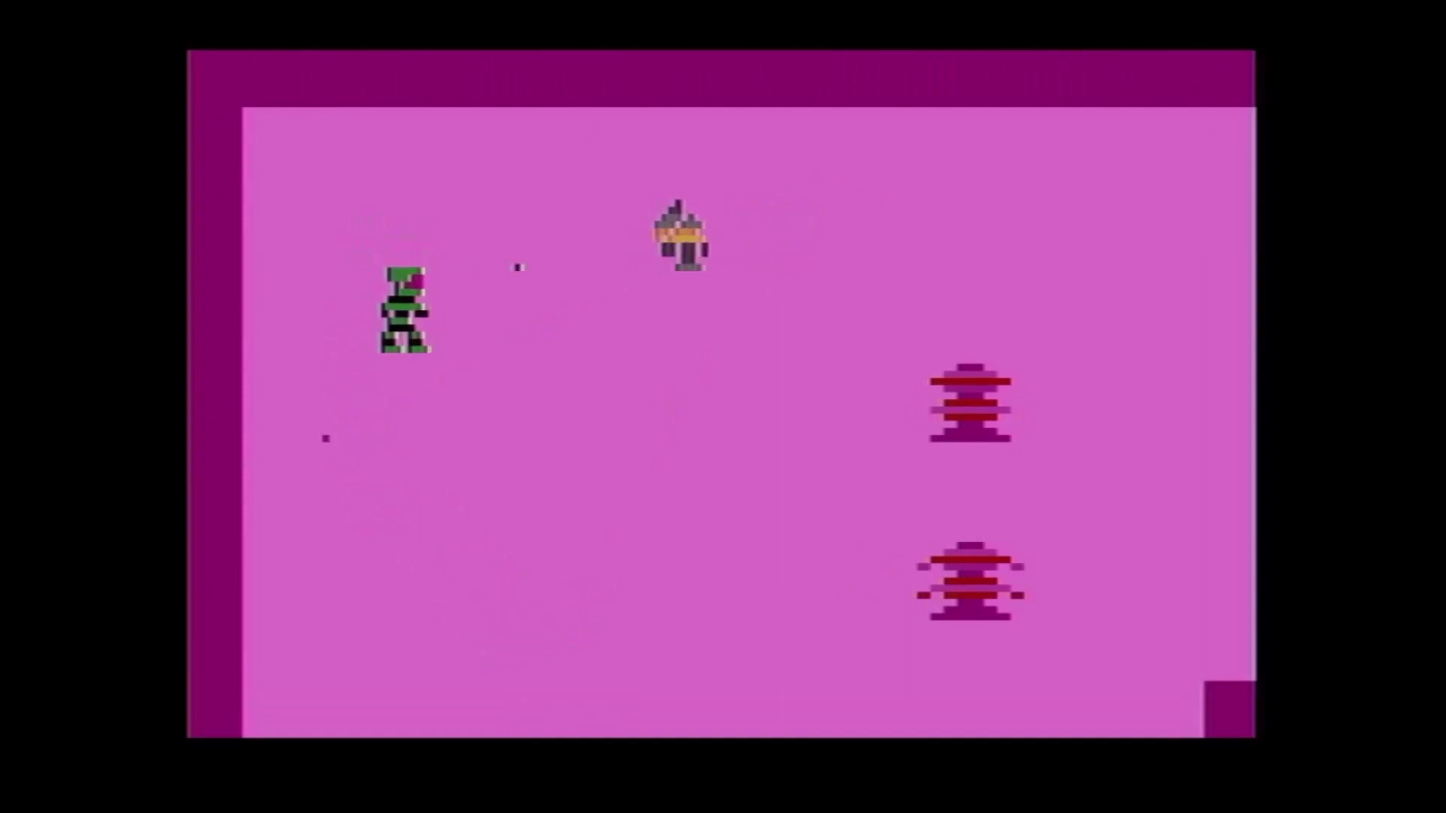
{"action": "key", "text": "Down"}
{"action": "key", "text": "Right"}
- Move down-right, then walk up onto the yellow S shield pickup
{"action": "key", "text": "Down"}
{"action": "key", "text": "Right"}
{"action": "key", "text": "Down"}
{"action": "key", "text": "Right"}
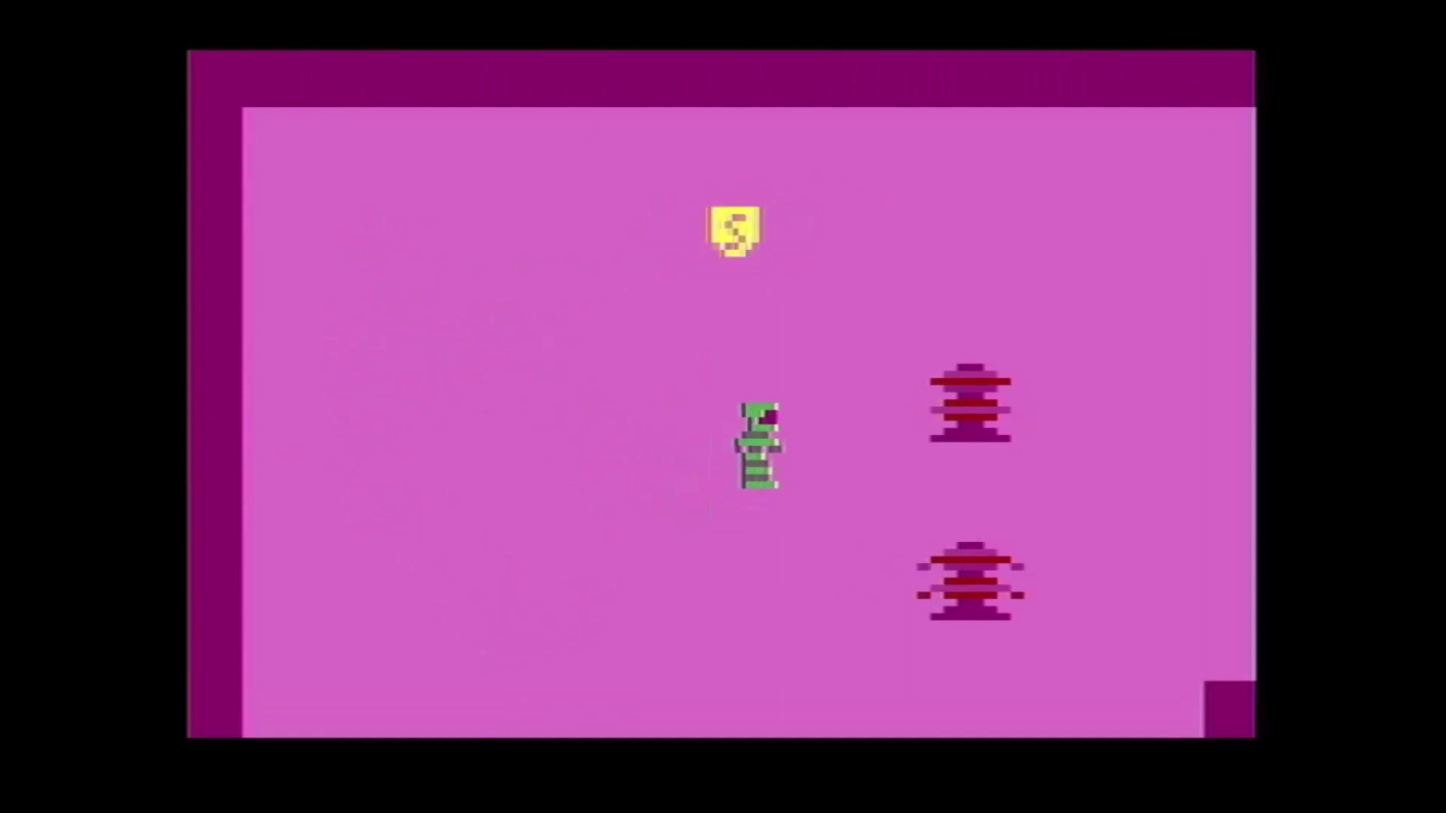
{"action": "key", "text": "Up"}
{"action": "key", "text": "Right"}
{"action": "key", "text": "Up"}
{"action": "key", "text": "Left"}
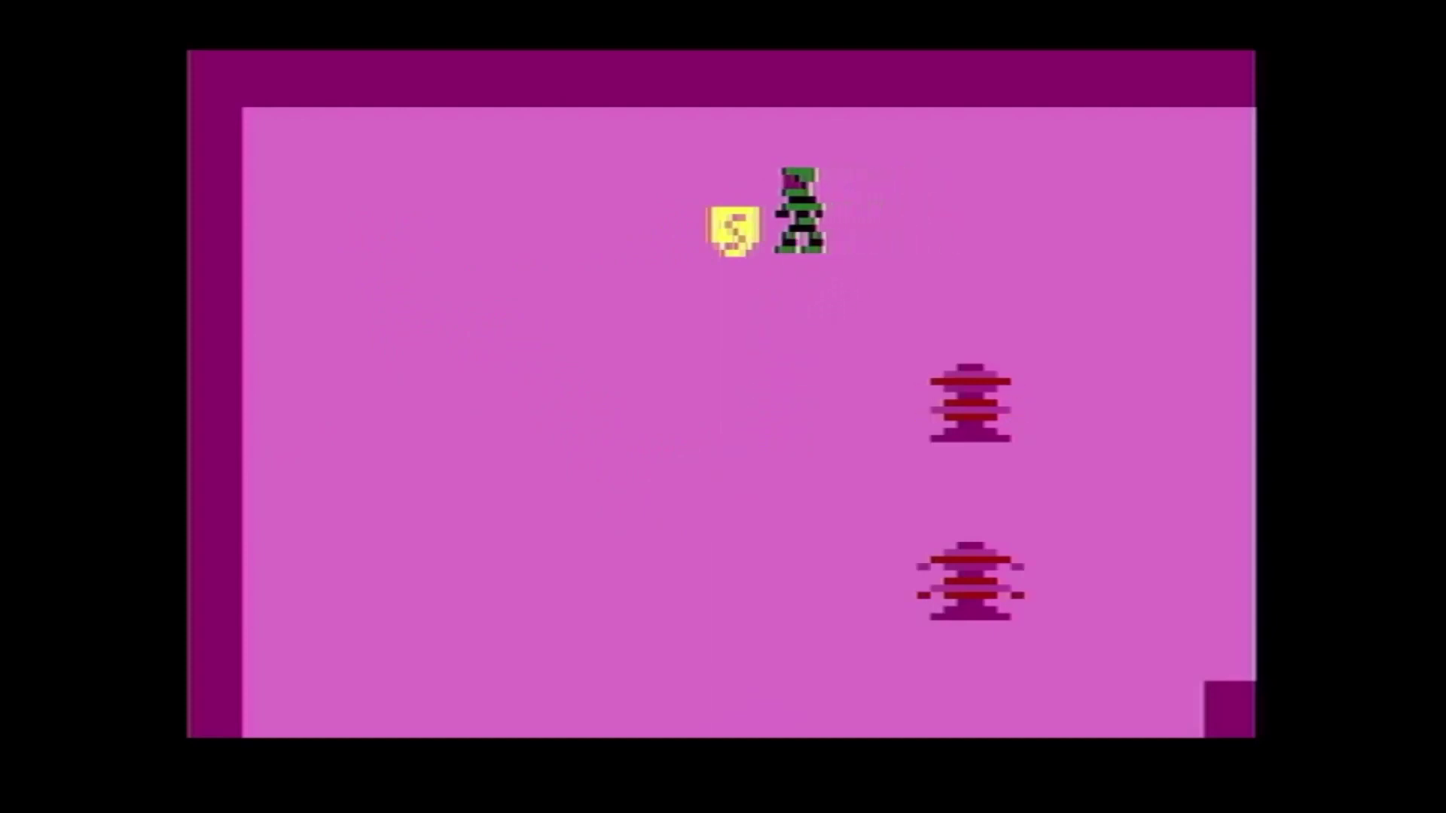